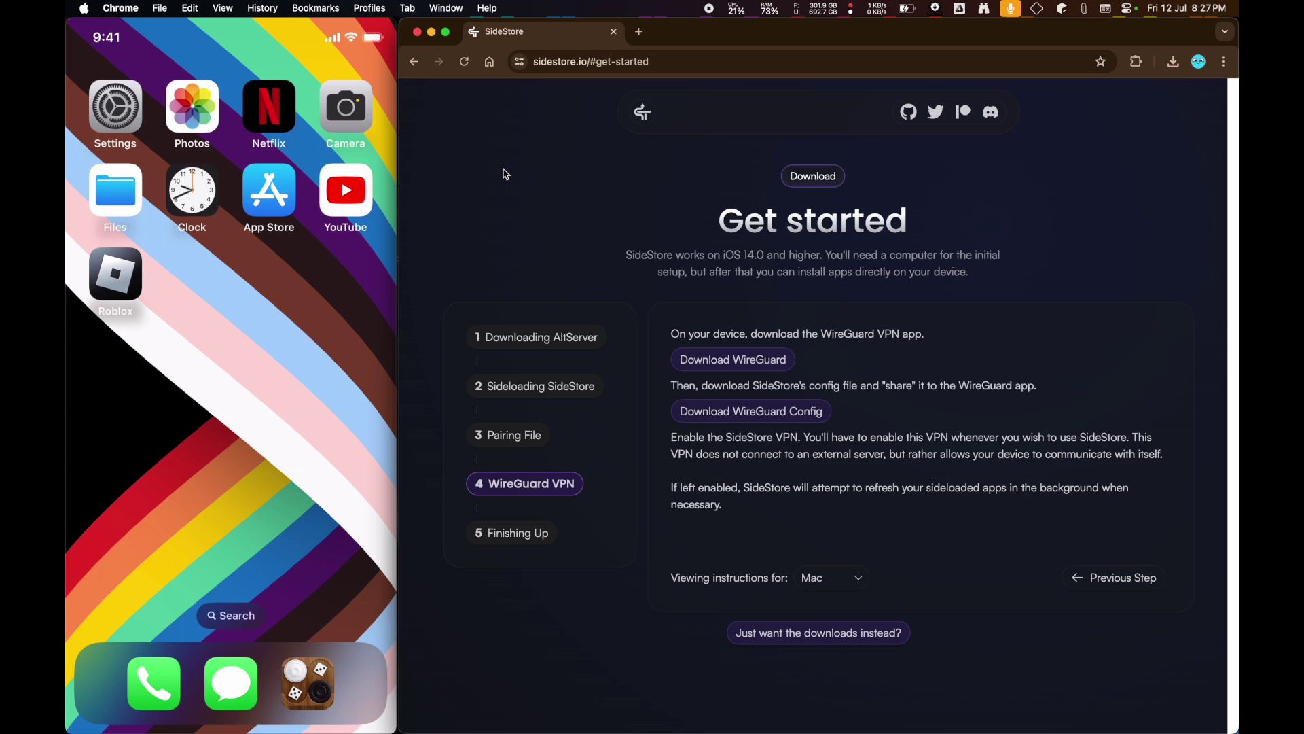
# - Review the iOS 14.0 requirement, then return the SideStore guide to step 1, Downloading AltServer
pyautogui.moveTo(627, 254); pyautogui.dragTo(823, 258)
pyautogui.click(794, 259)
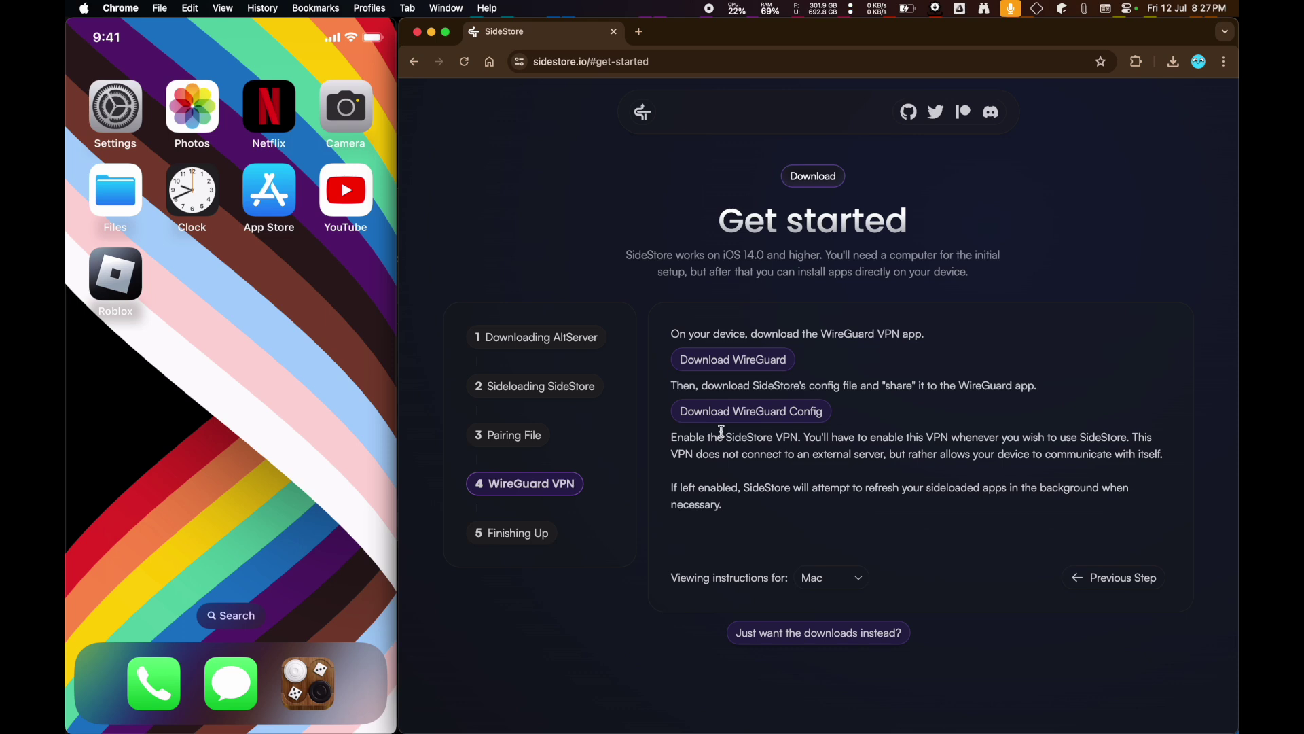
pyautogui.click(546, 337)
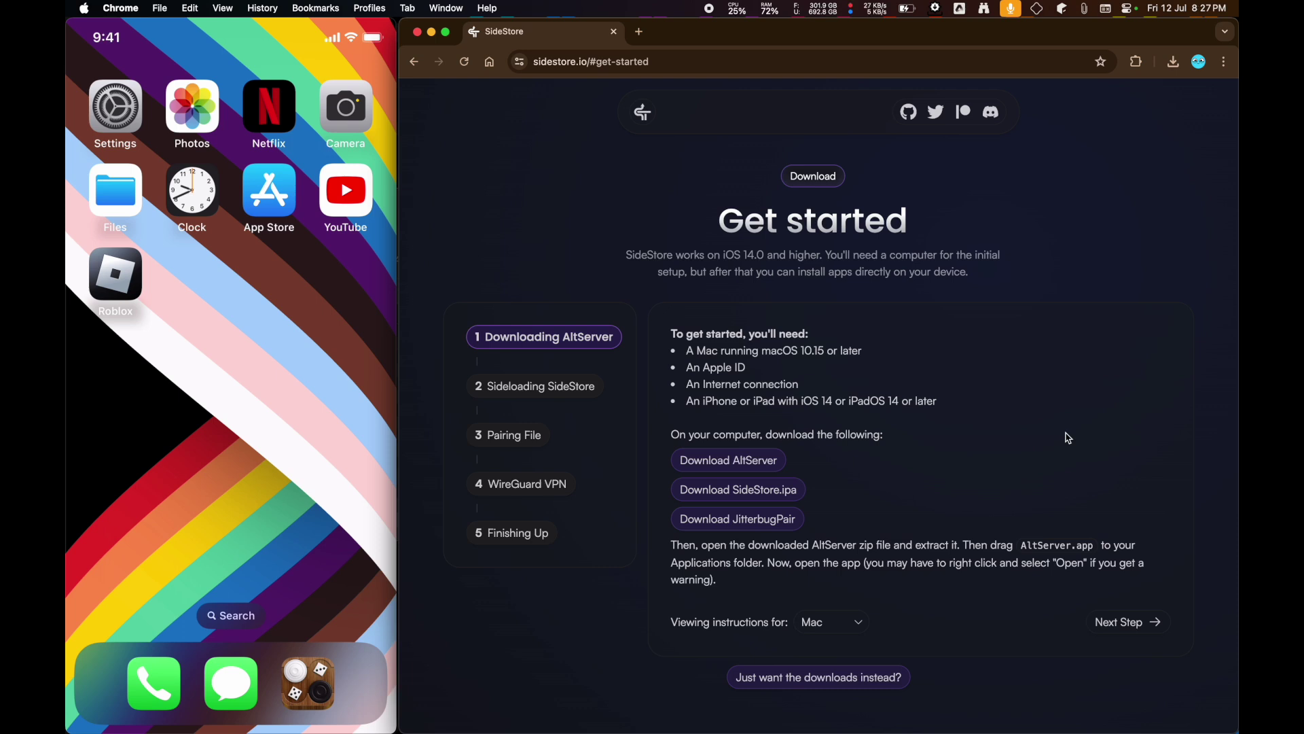
pyautogui.moveTo(391, 377)
pyautogui.click(1040, 9)
# - Start an .ipa sideload to the iPhone from AltServer's Option-revealed menu
pyautogui.press('alt')
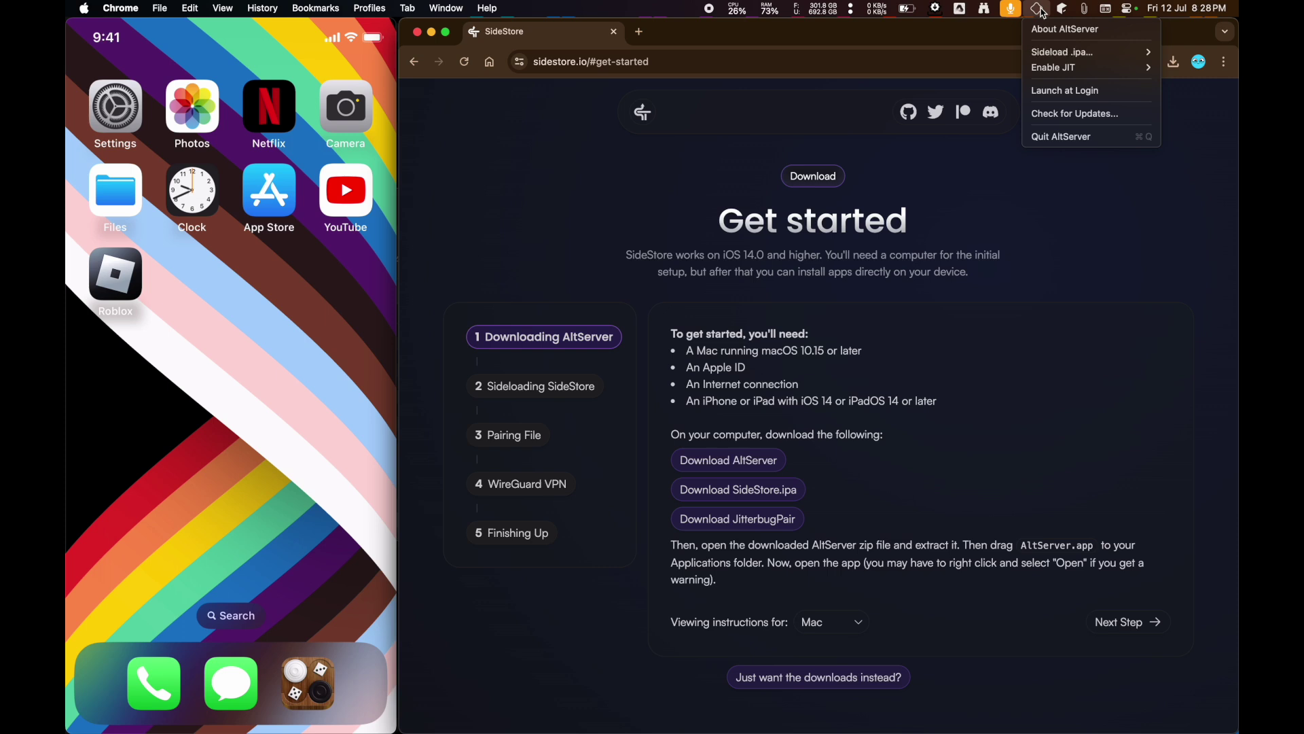
pyautogui.moveTo(1055, 49)
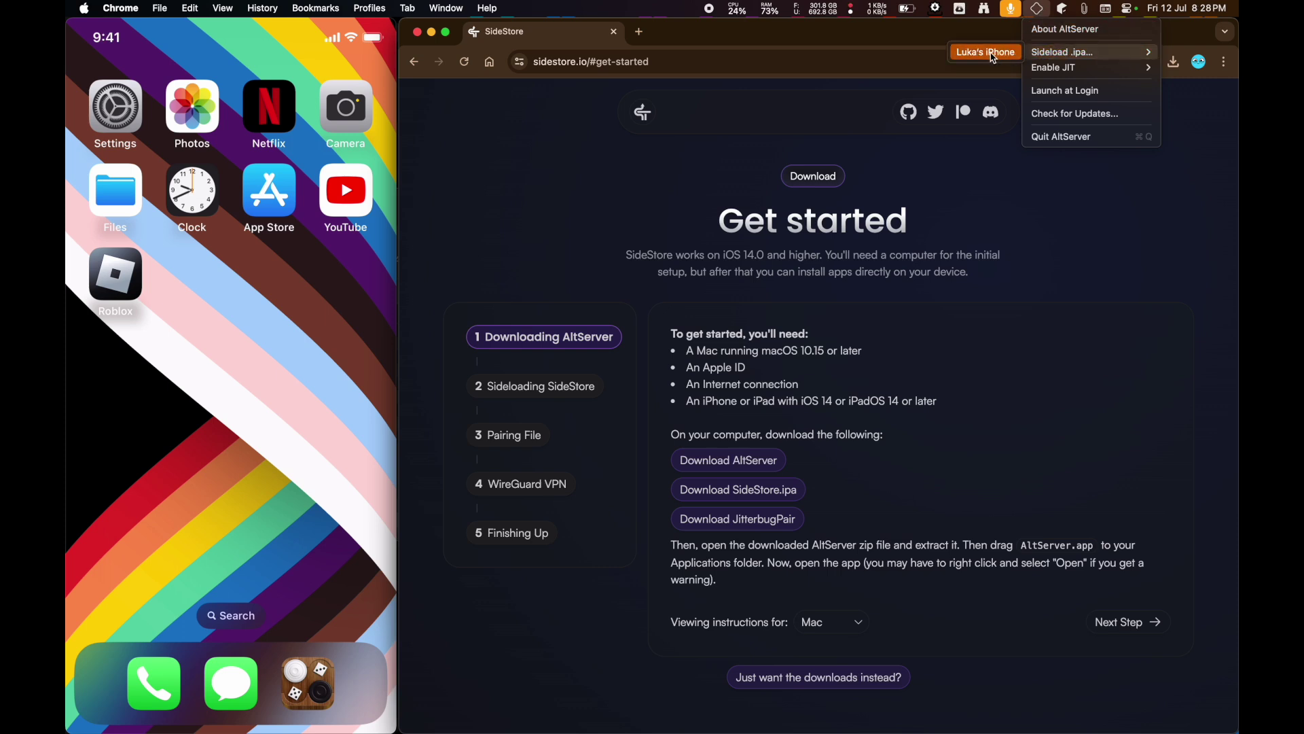
pyautogui.click(1037, 13)
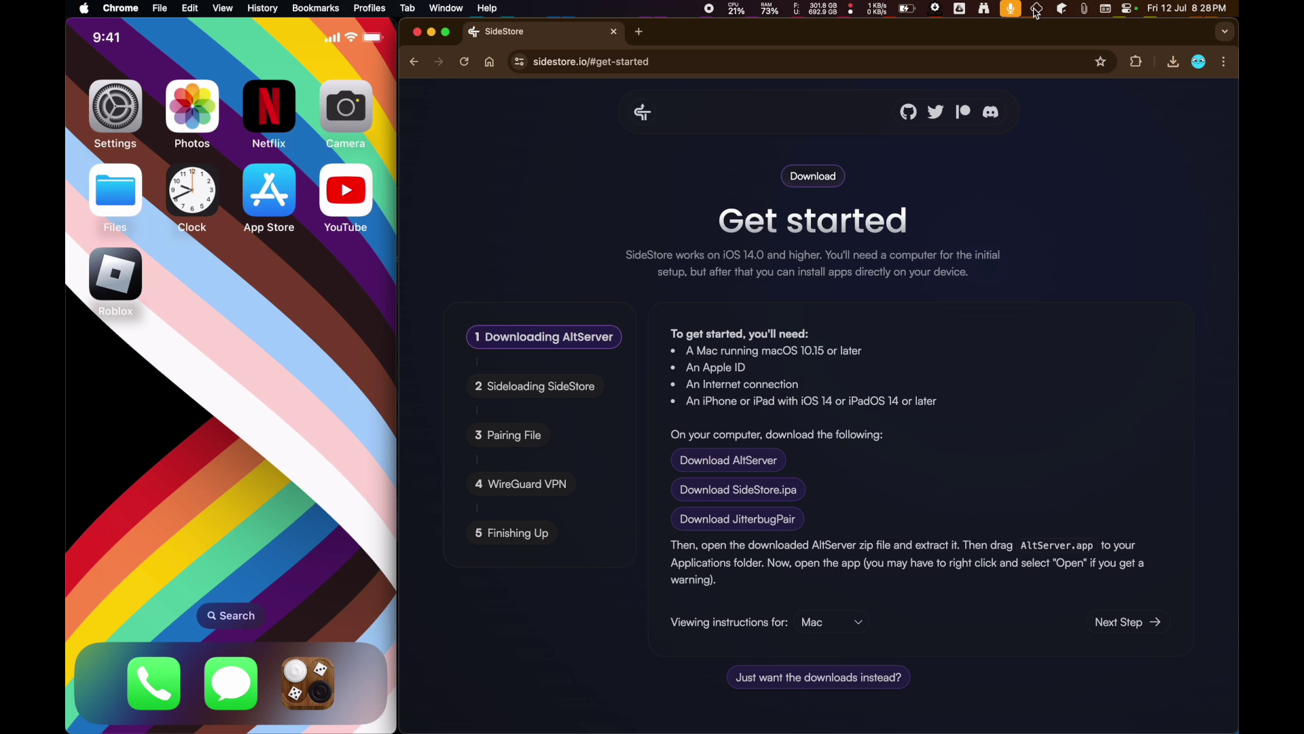
pyautogui.click(1036, 12)
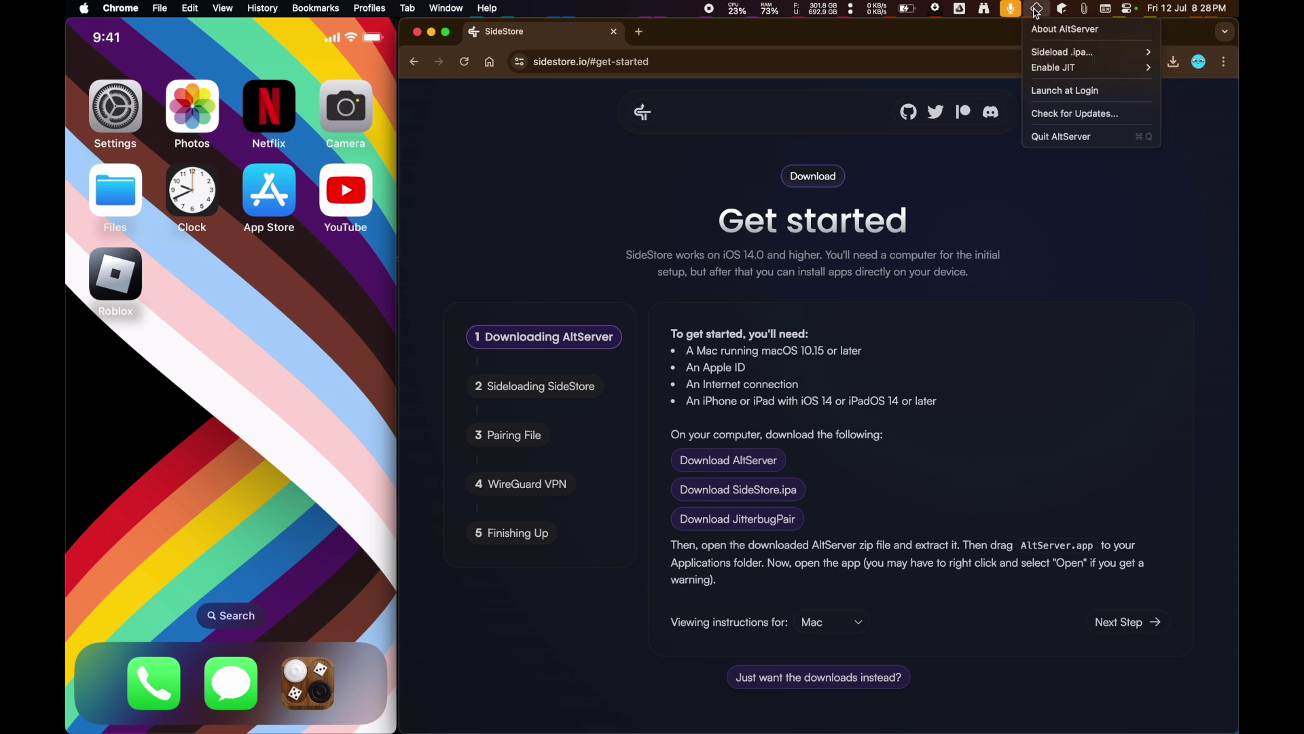
pyautogui.moveTo(1041, 50)
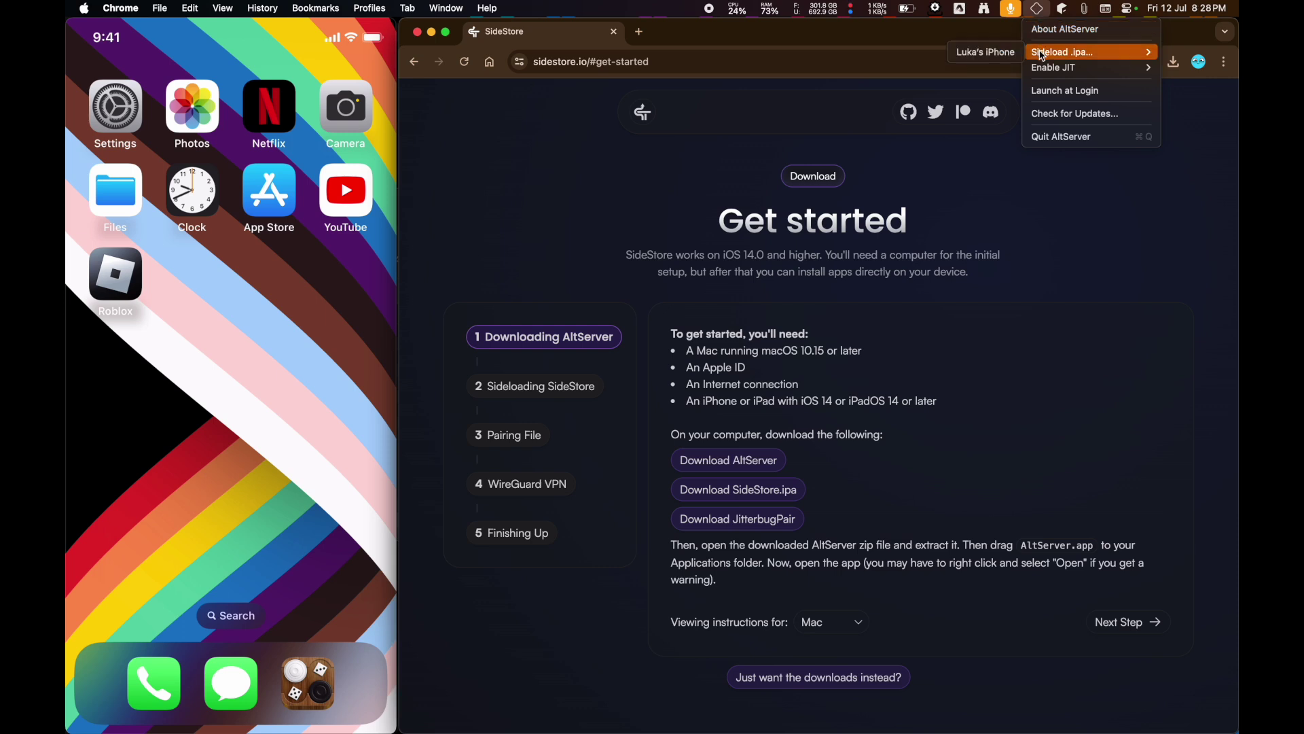
pyautogui.click(984, 51)
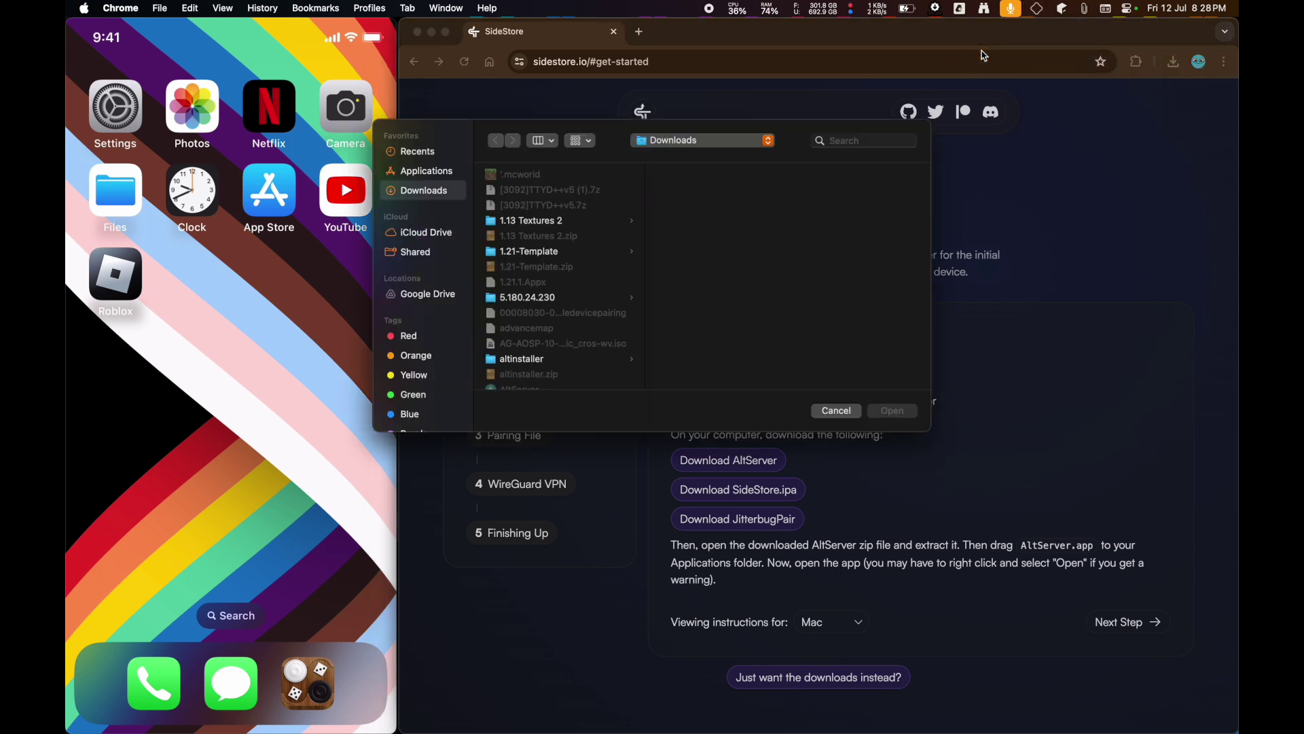
# - Choose SideStore.ipa and sign in with the Apple ID and password to install it
pyautogui.scroll(-10, 583, 257)
pyautogui.scroll(15, 583, 257)
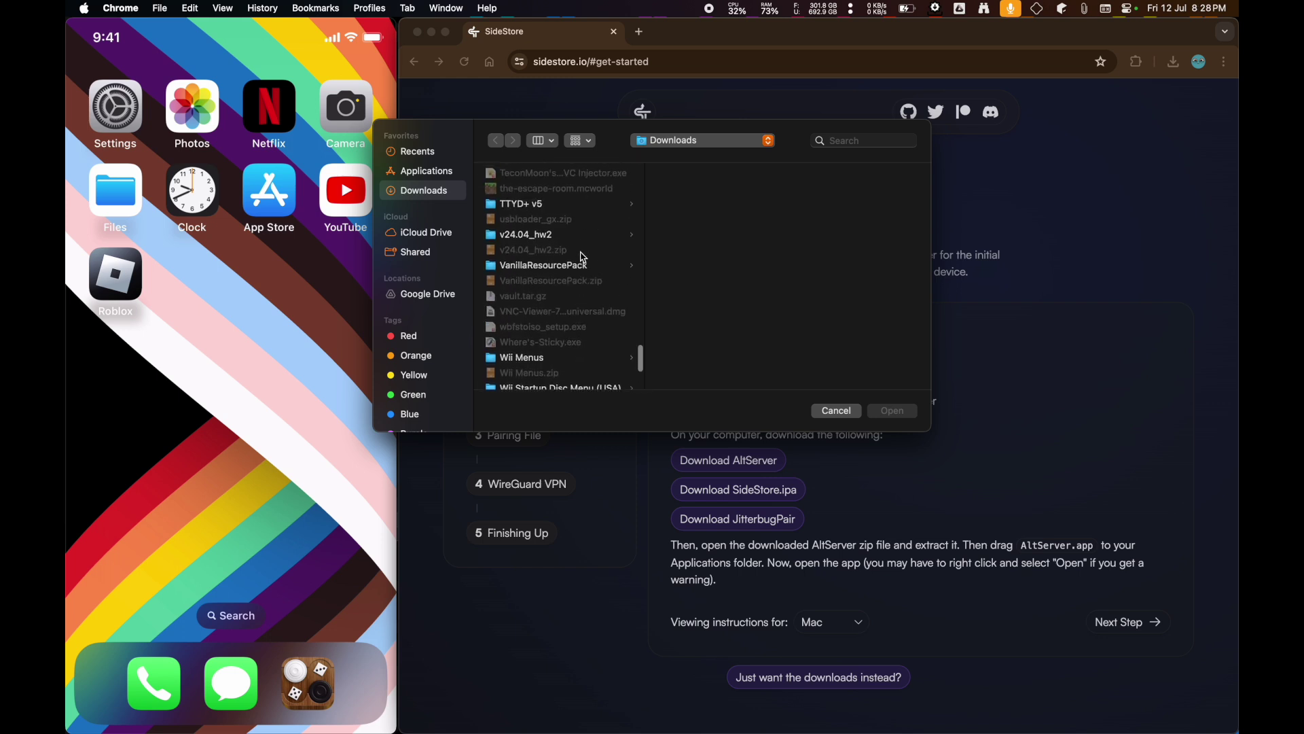
pyautogui.doubleClick(541, 300)
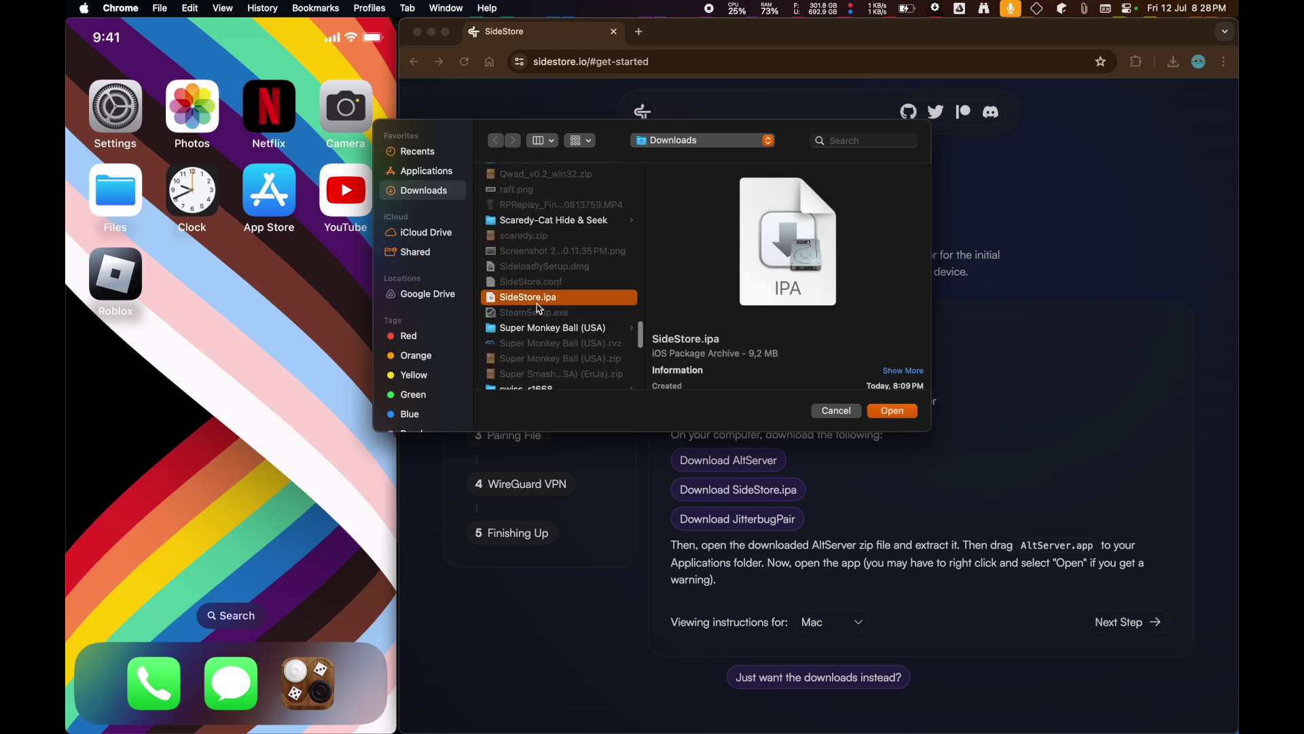
pyautogui.write('c')
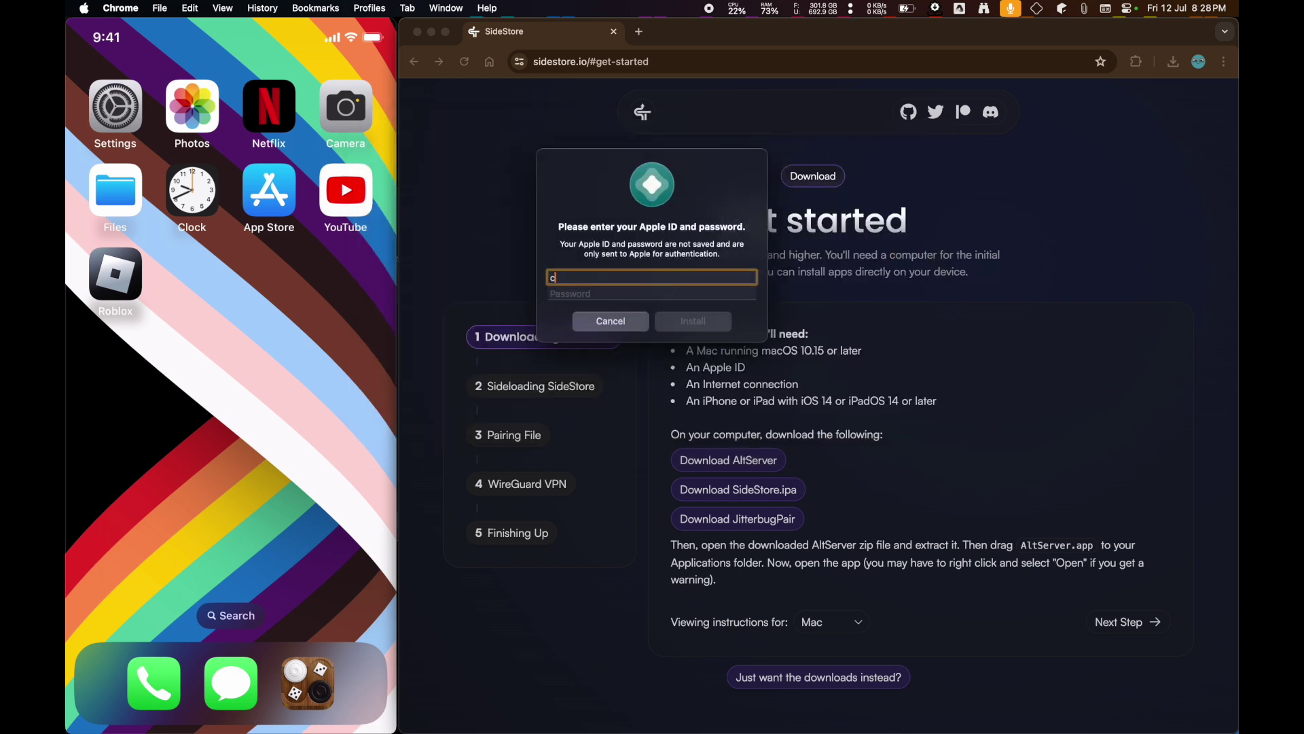
pyautogui.press('Tab')
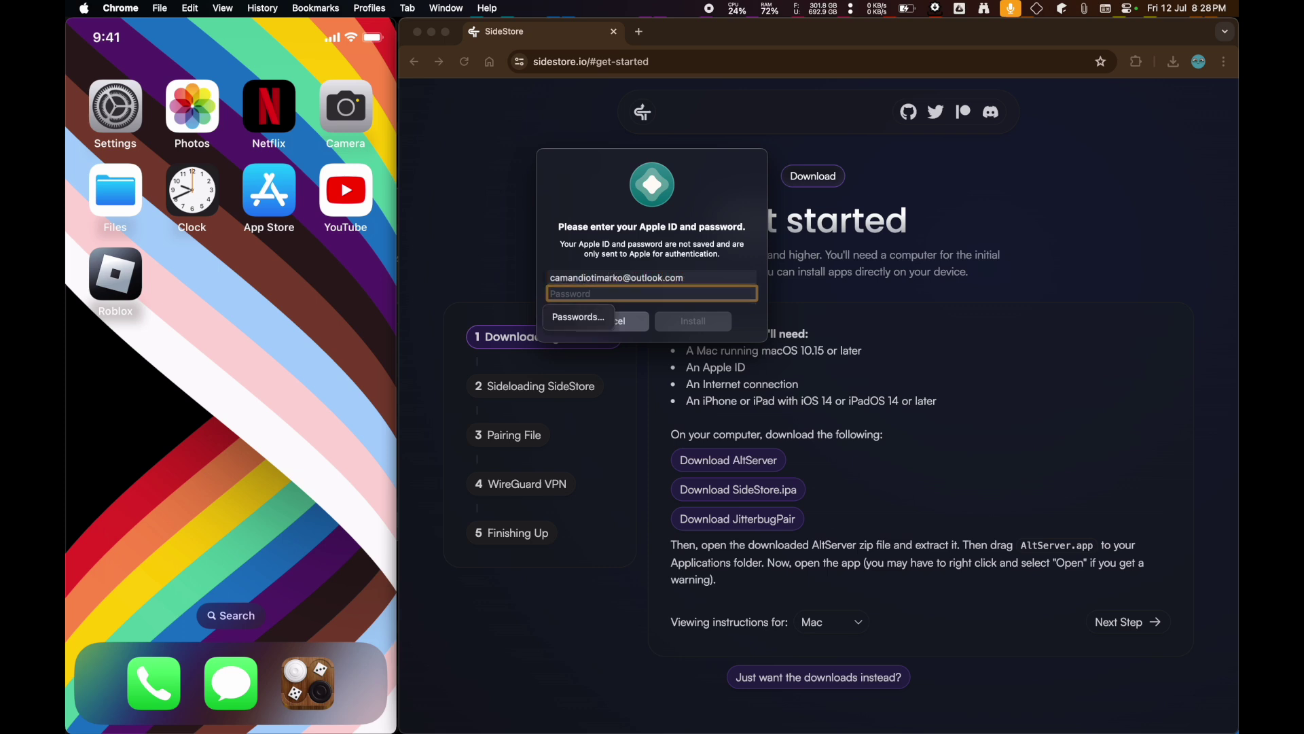
pyautogui.write('•••••••')
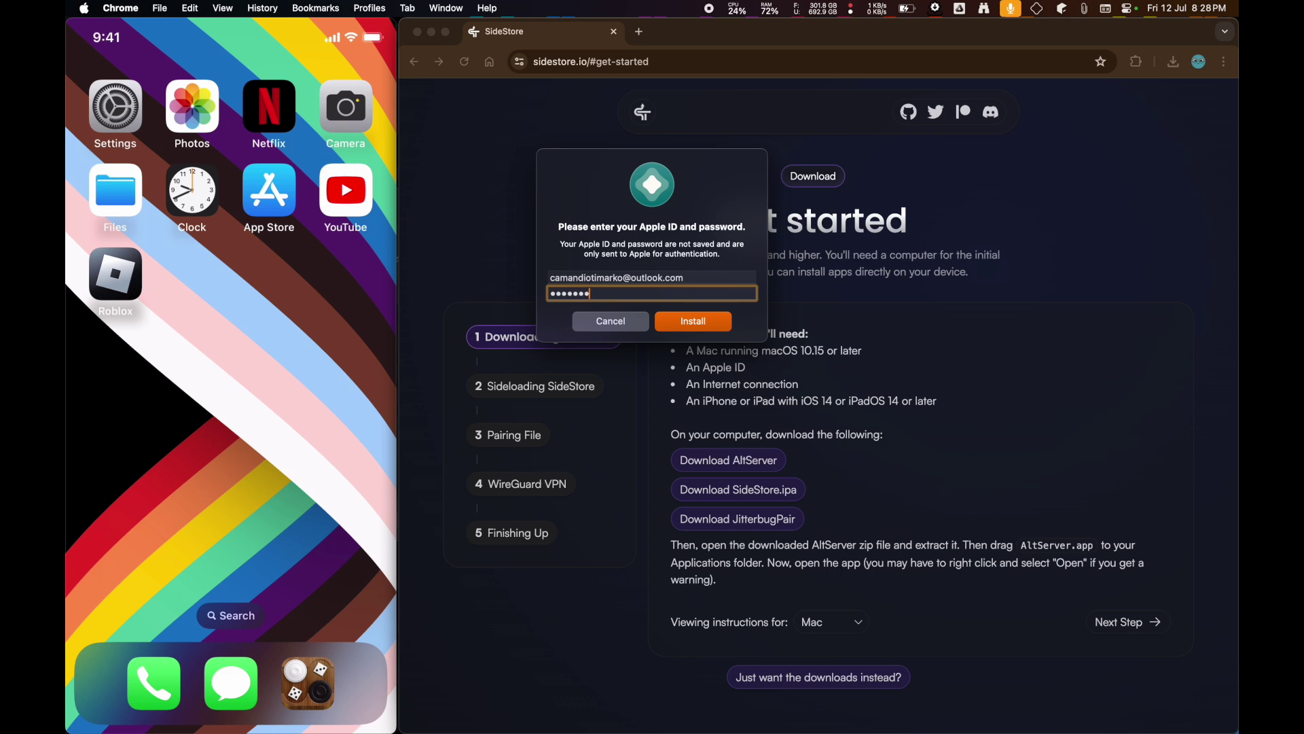
pyautogui.write('••••••')
pyautogui.press('Return')
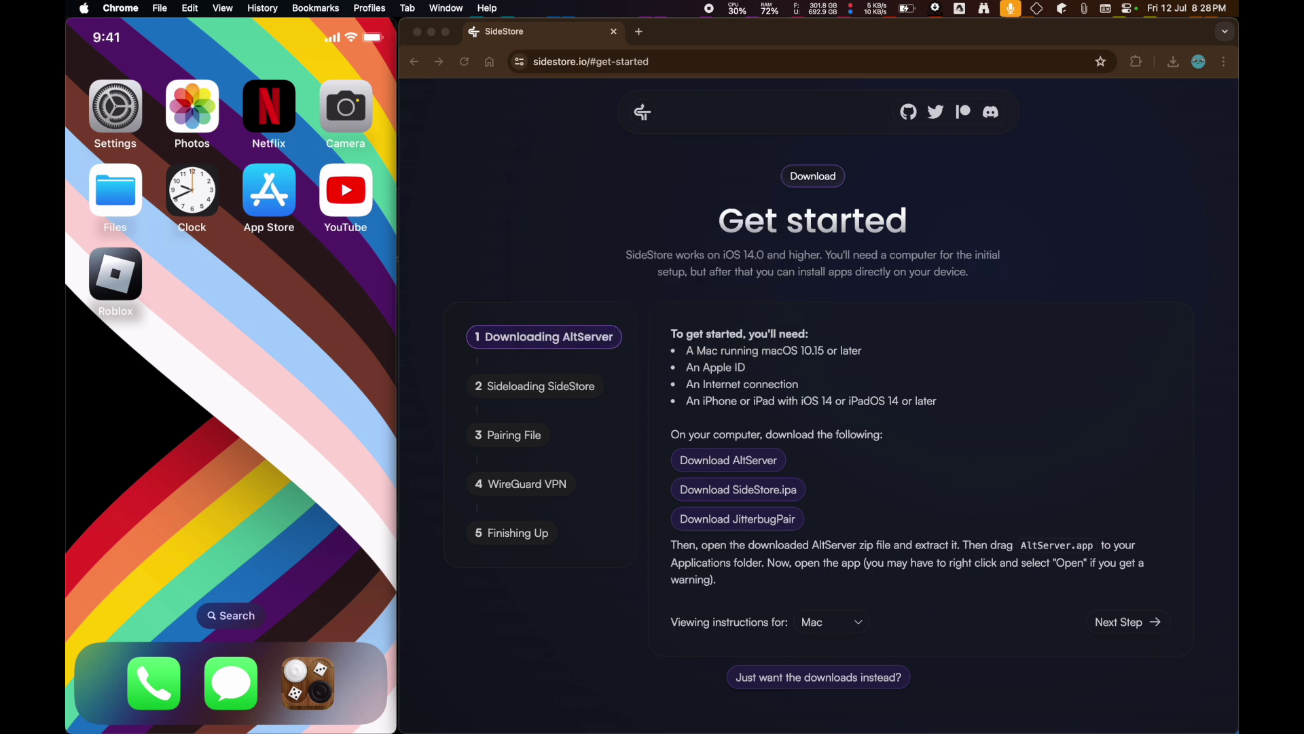
pyautogui.click(364, 299)
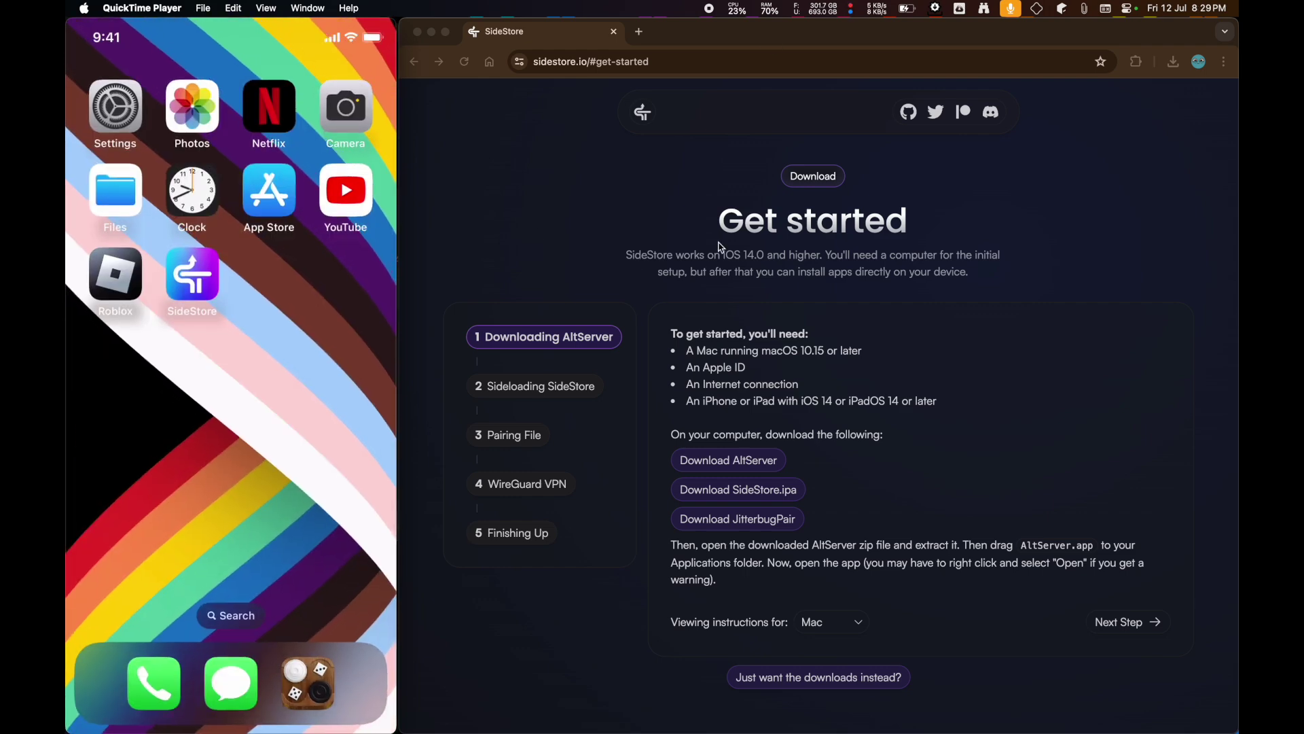
# - Launch Terminal via Spotlight and run ./jitterbugpair in the downloads folder
pyautogui.press('super+space')
pyautogui.write('terminal')
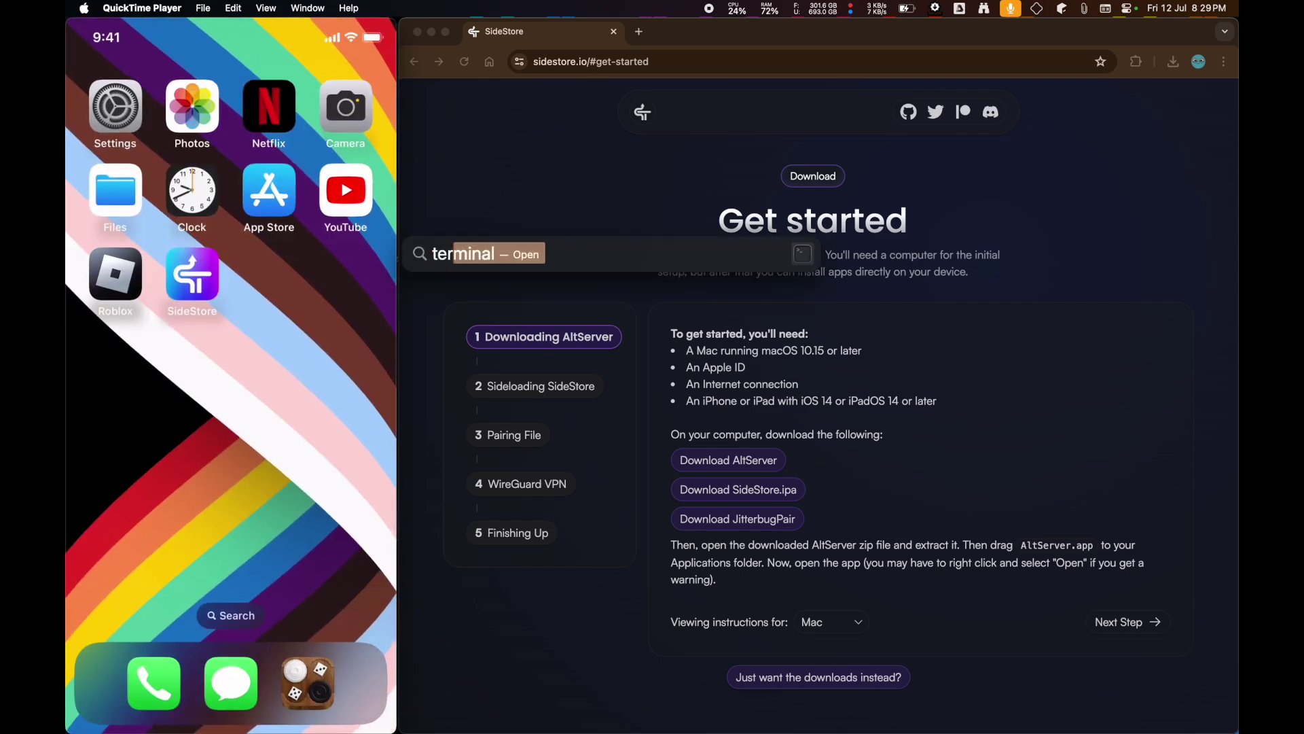
pyautogui.press('Return')
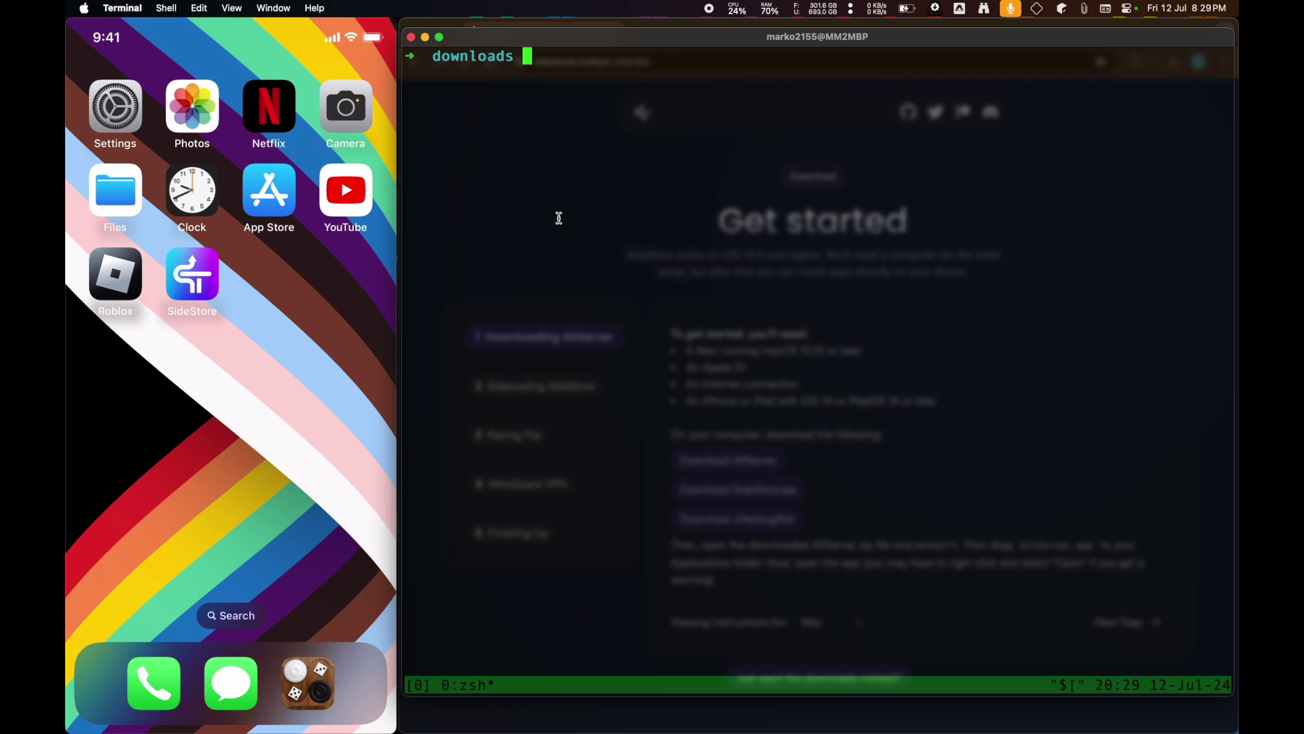
pyautogui.write('./jitterbugpair')
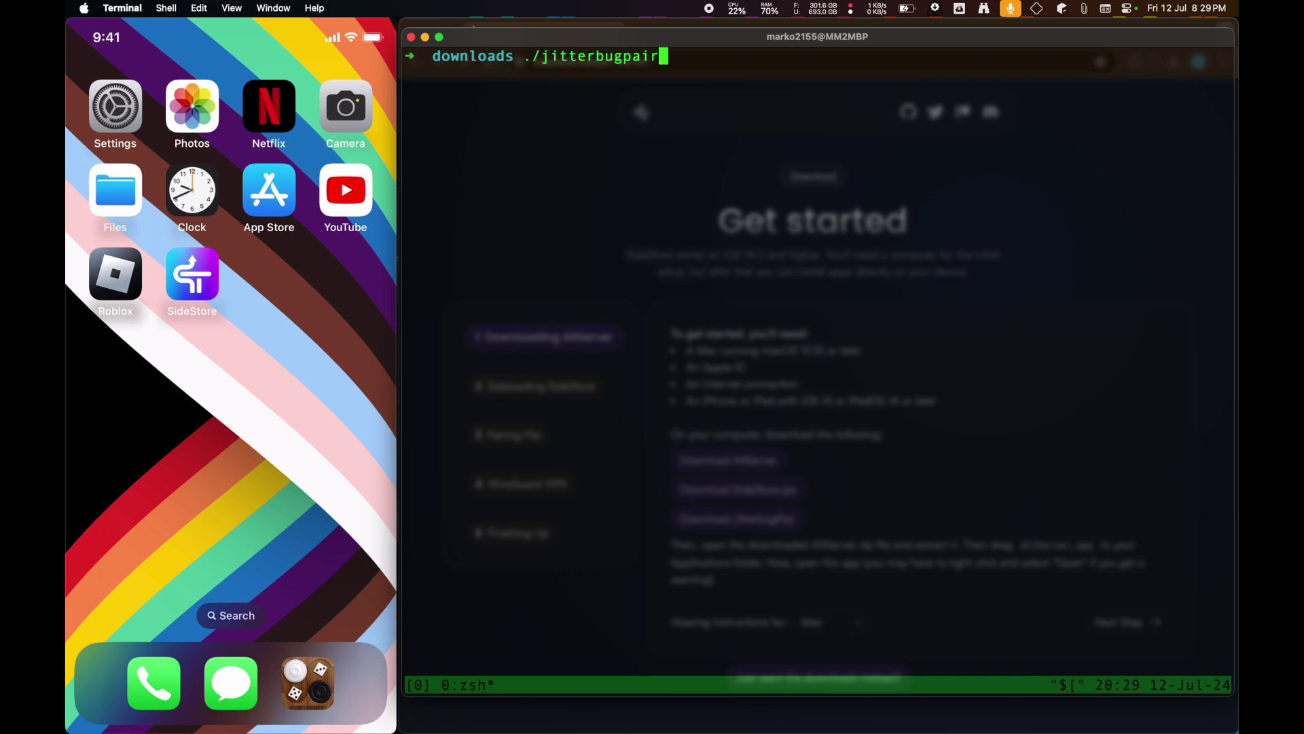
pyautogui.press('Return')
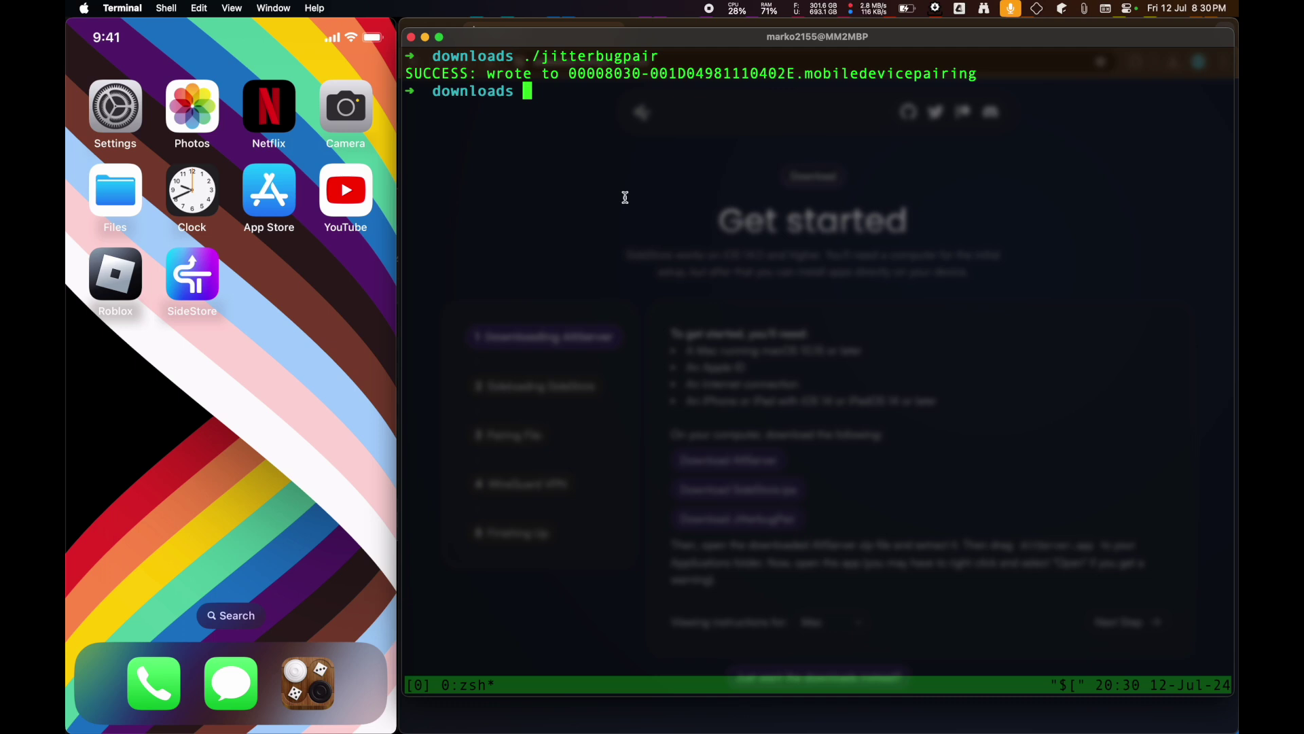
# - Highlight the SUCCESS line, then open Finder and arrange the iPhone and Downloads windows
pyautogui.moveTo(993, 74); pyautogui.dragTo(409, 74)
pyautogui.press('super+space')
pyautogui.write('finder')
pyautogui.press('Return')
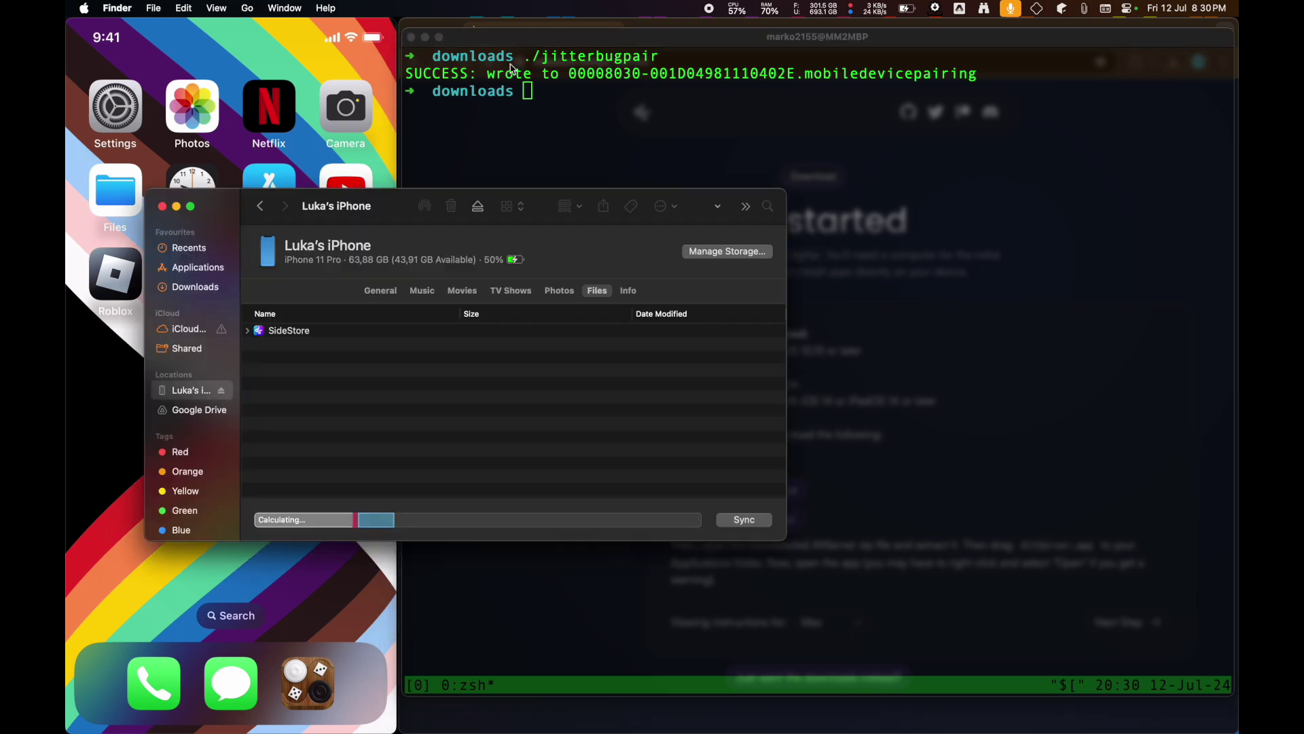
pyautogui.moveTo(381, 206); pyautogui.dragTo(853, 74)
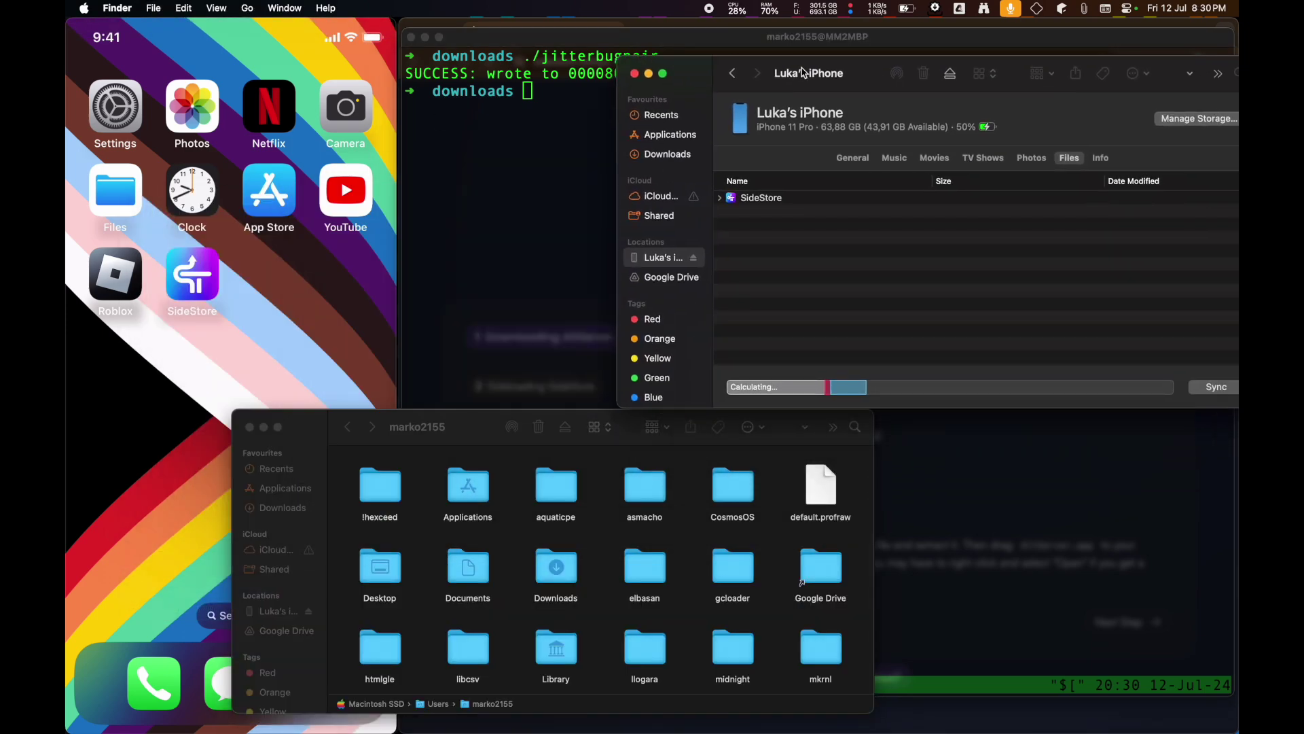
pyautogui.moveTo(483, 427); pyautogui.dragTo(662, 351)
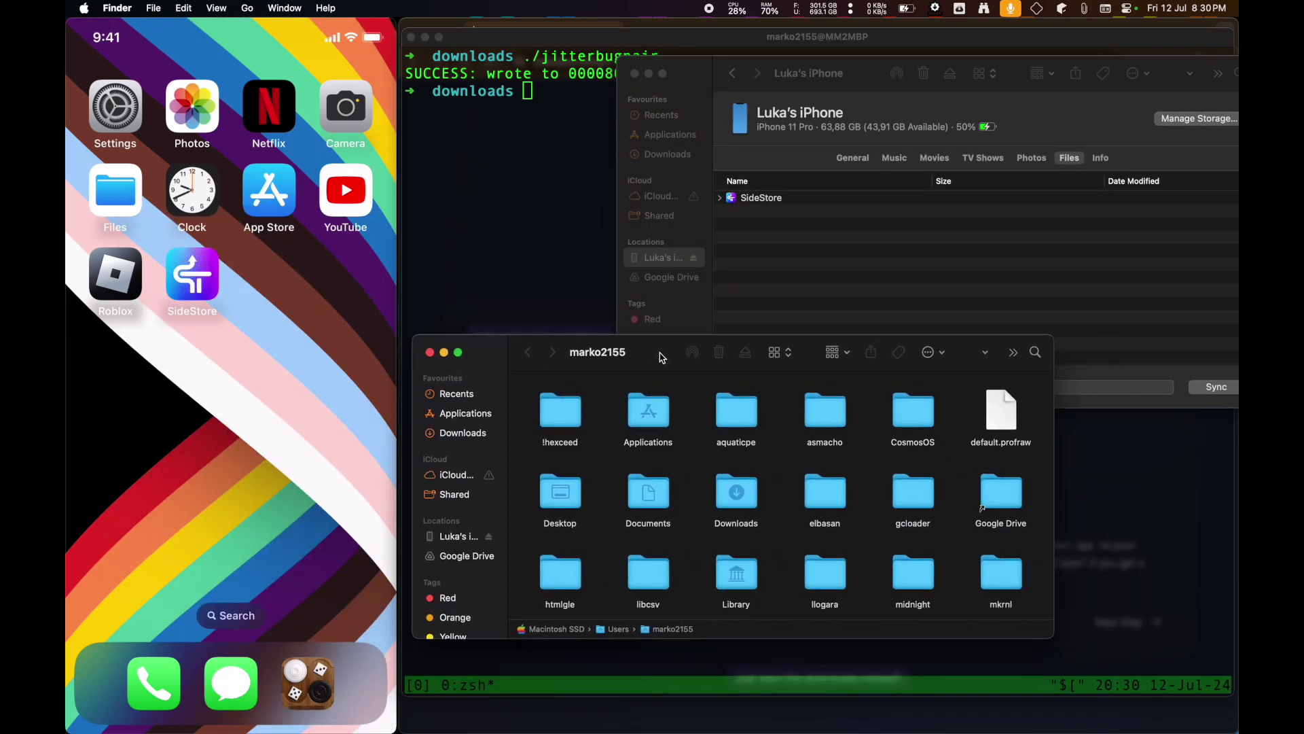
pyautogui.click(454, 428)
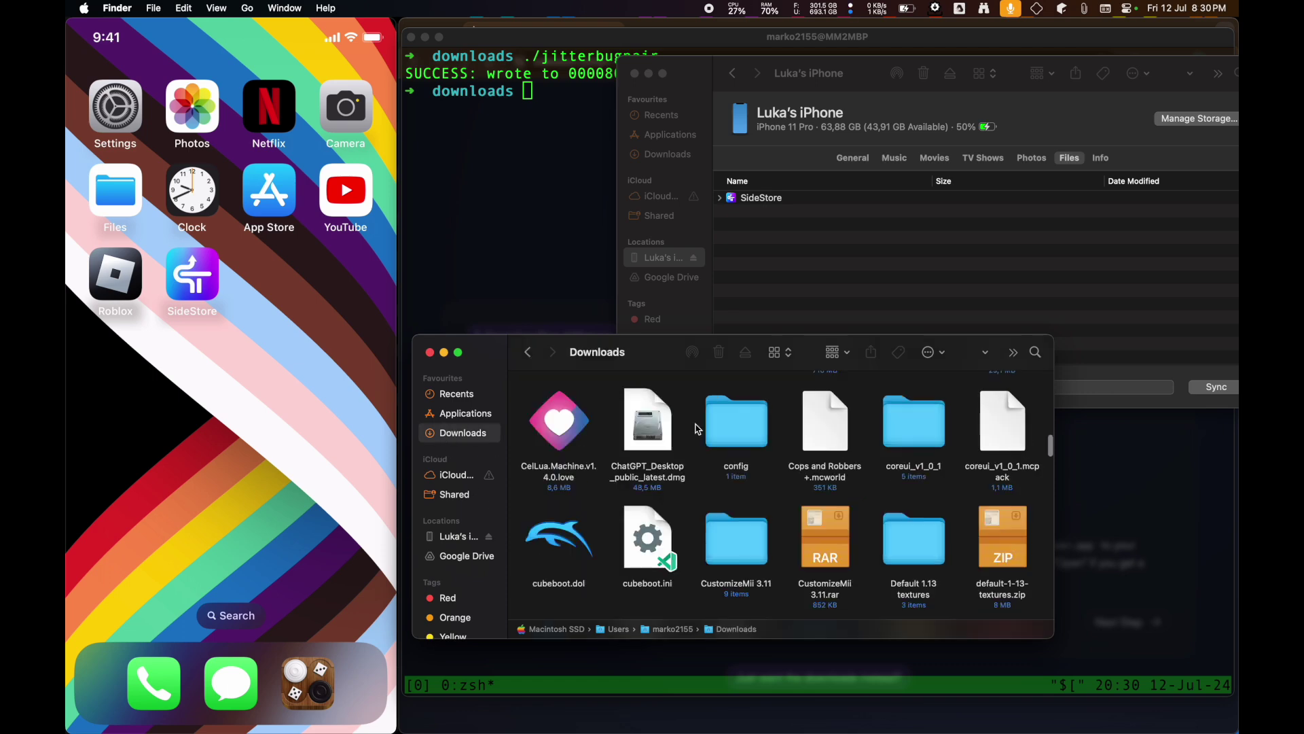
pyautogui.scroll(10, 772, 459)
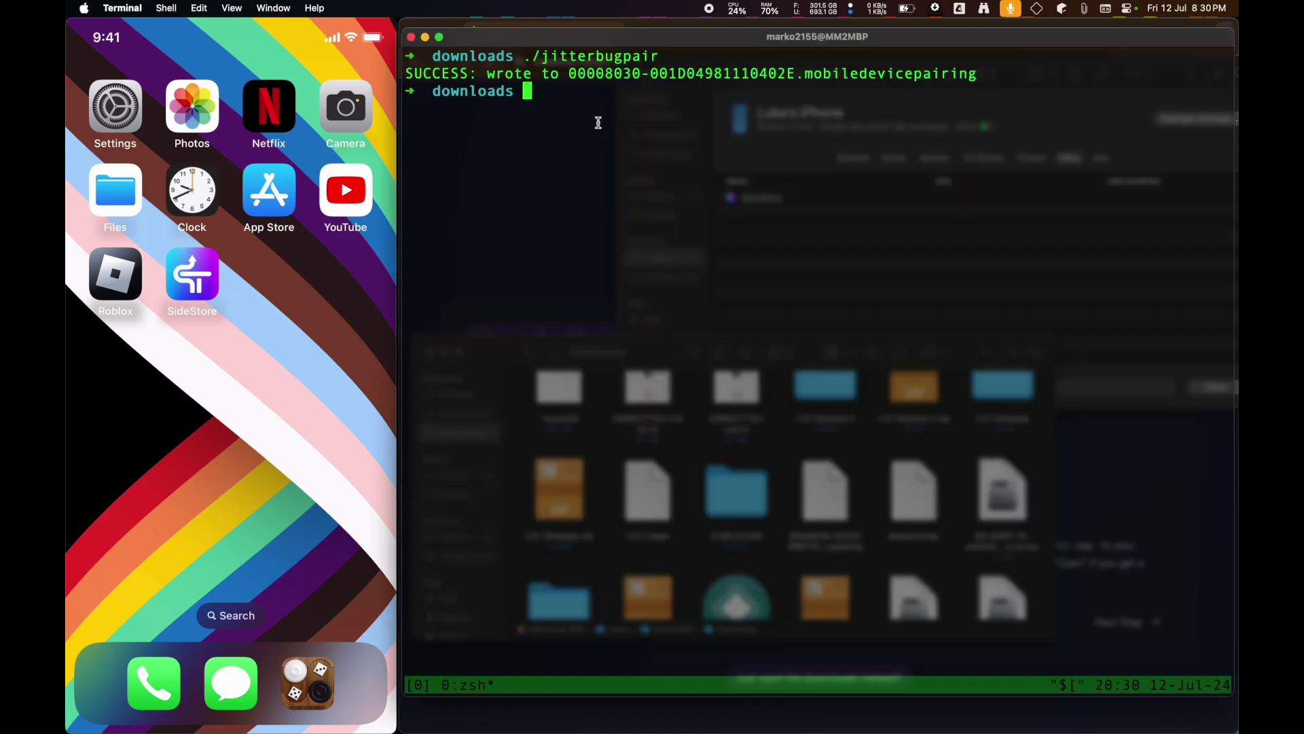
# - Show the iPhone's Files tab listing SideStore beside the Downloads window with the pairing file
pyautogui.click(599, 121)
pyautogui.hotkey('ctrl', 'Up')
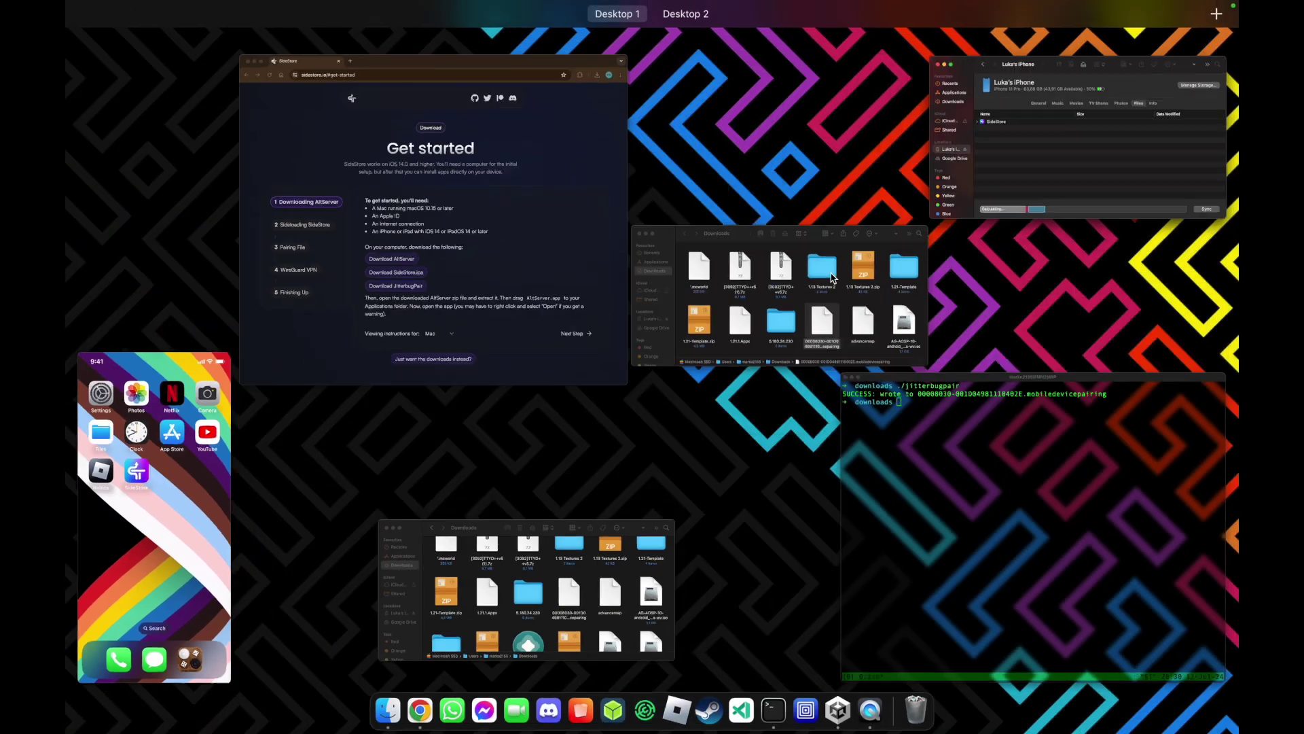
pyautogui.click(467, 593)
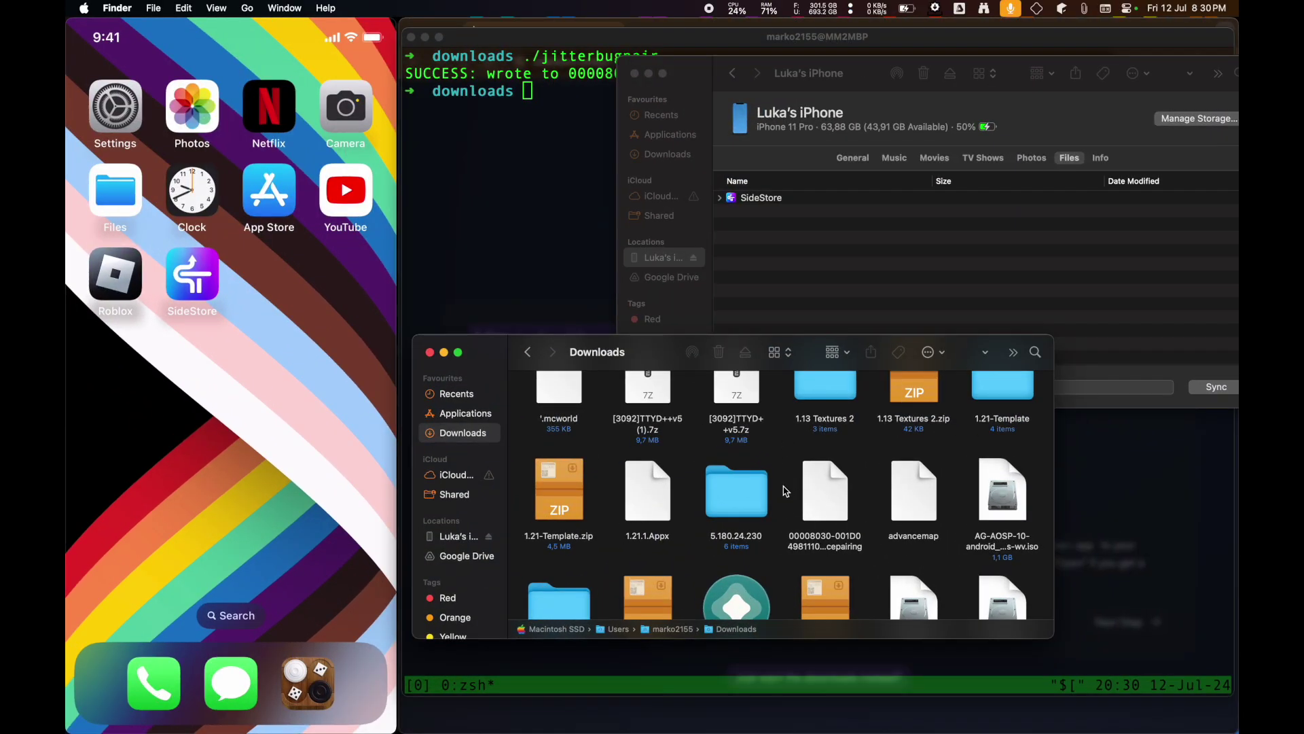
pyautogui.click(812, 247)
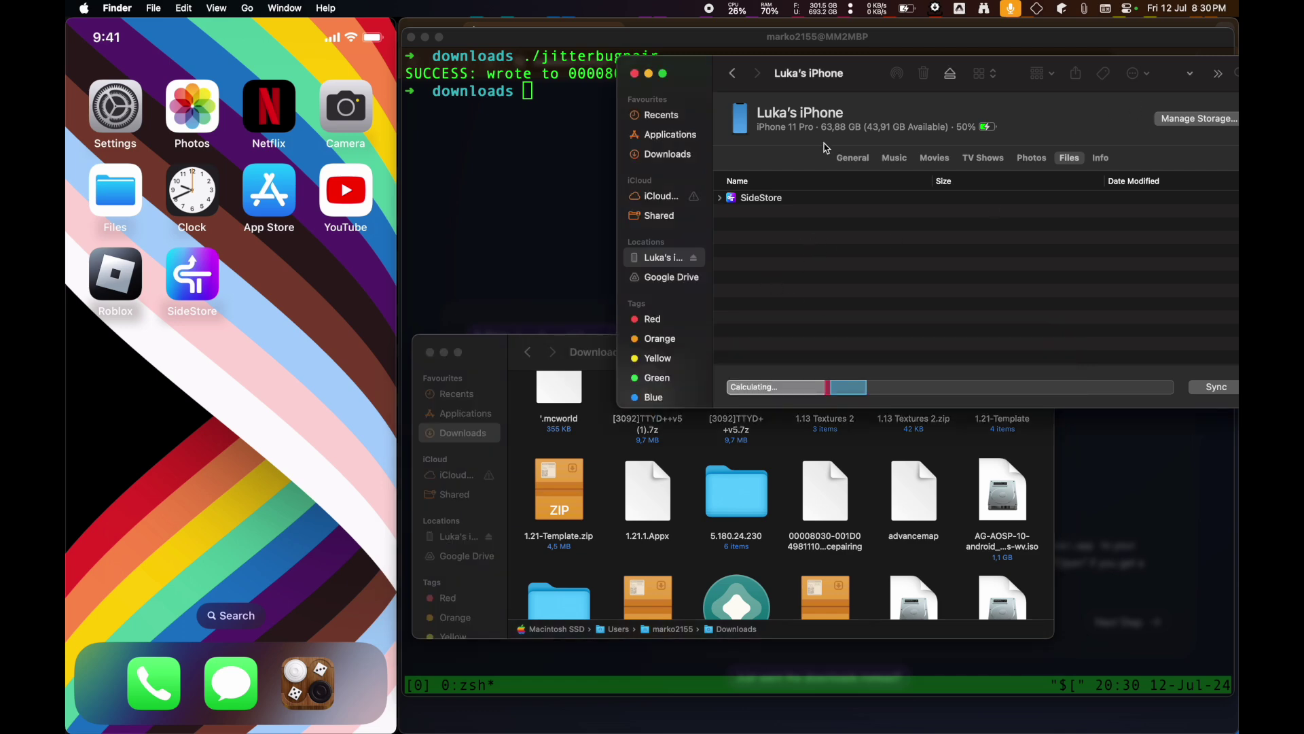
pyautogui.click(852, 157)
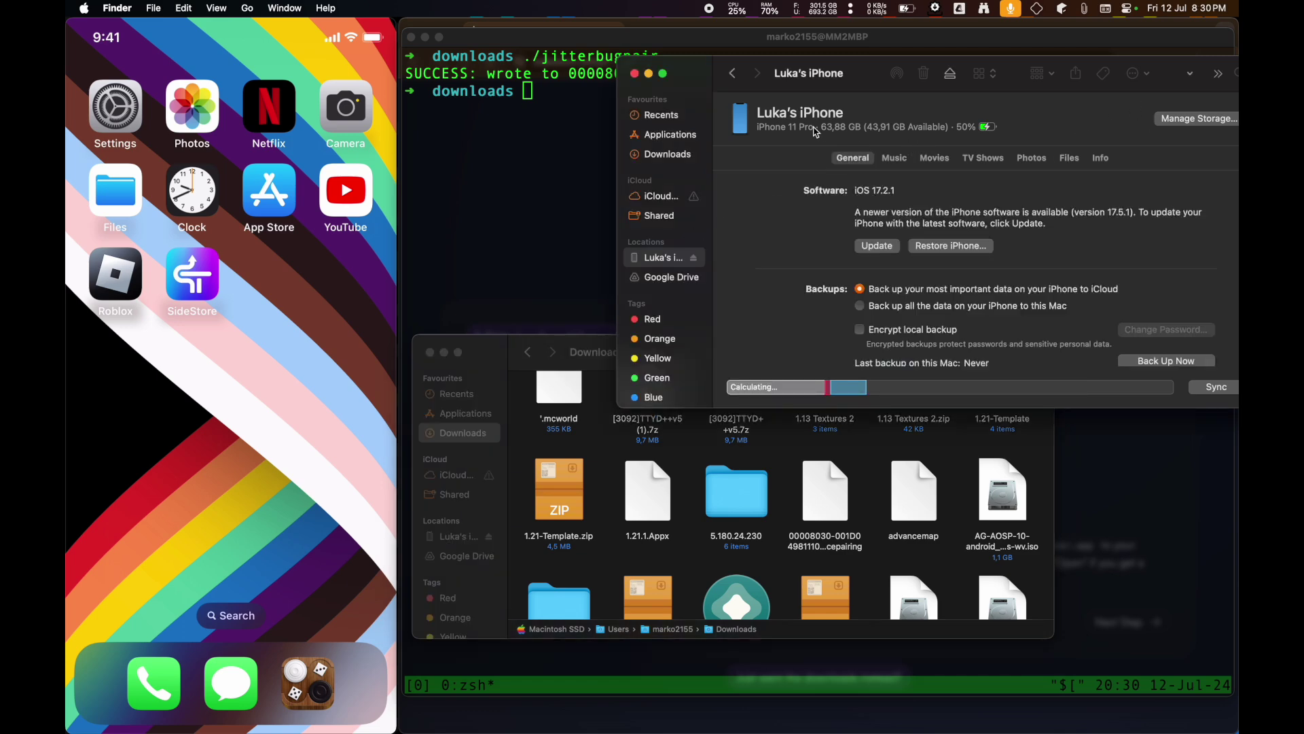
pyautogui.click(1069, 158)
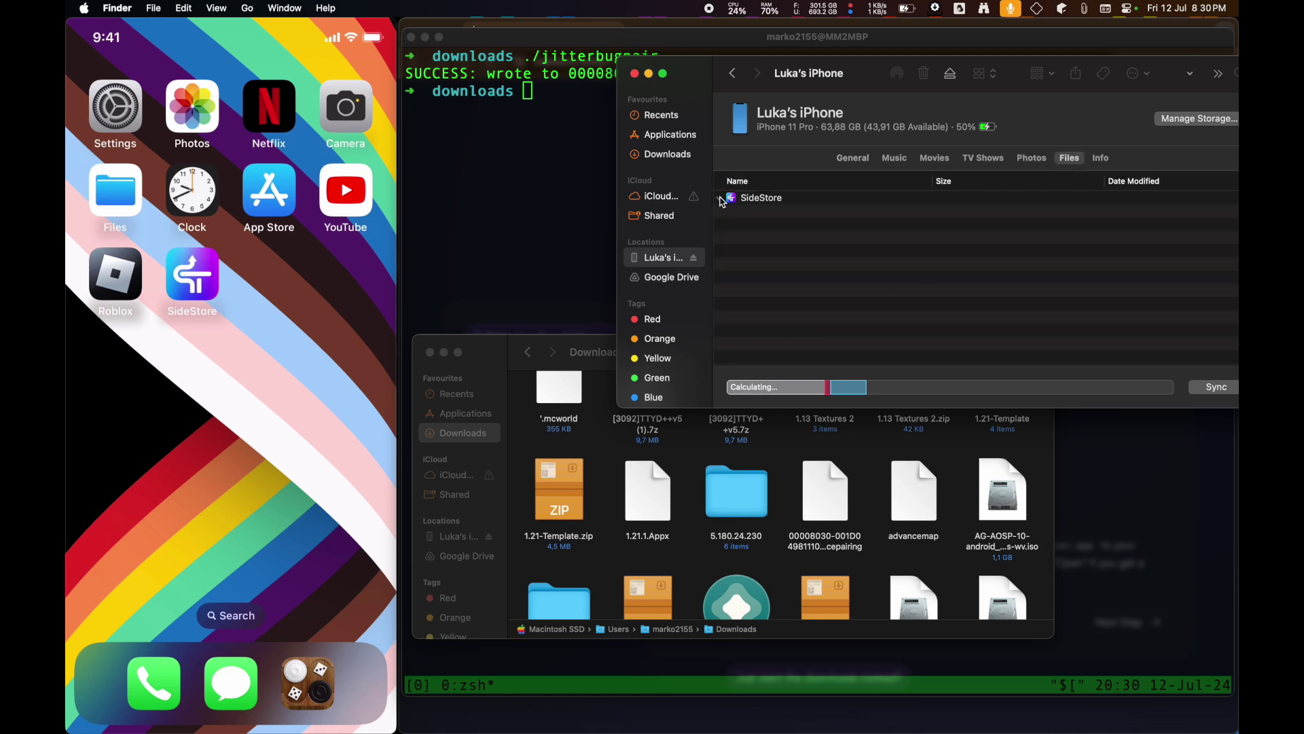
pyautogui.moveTo(841, 508); pyautogui.dragTo(882, 213)
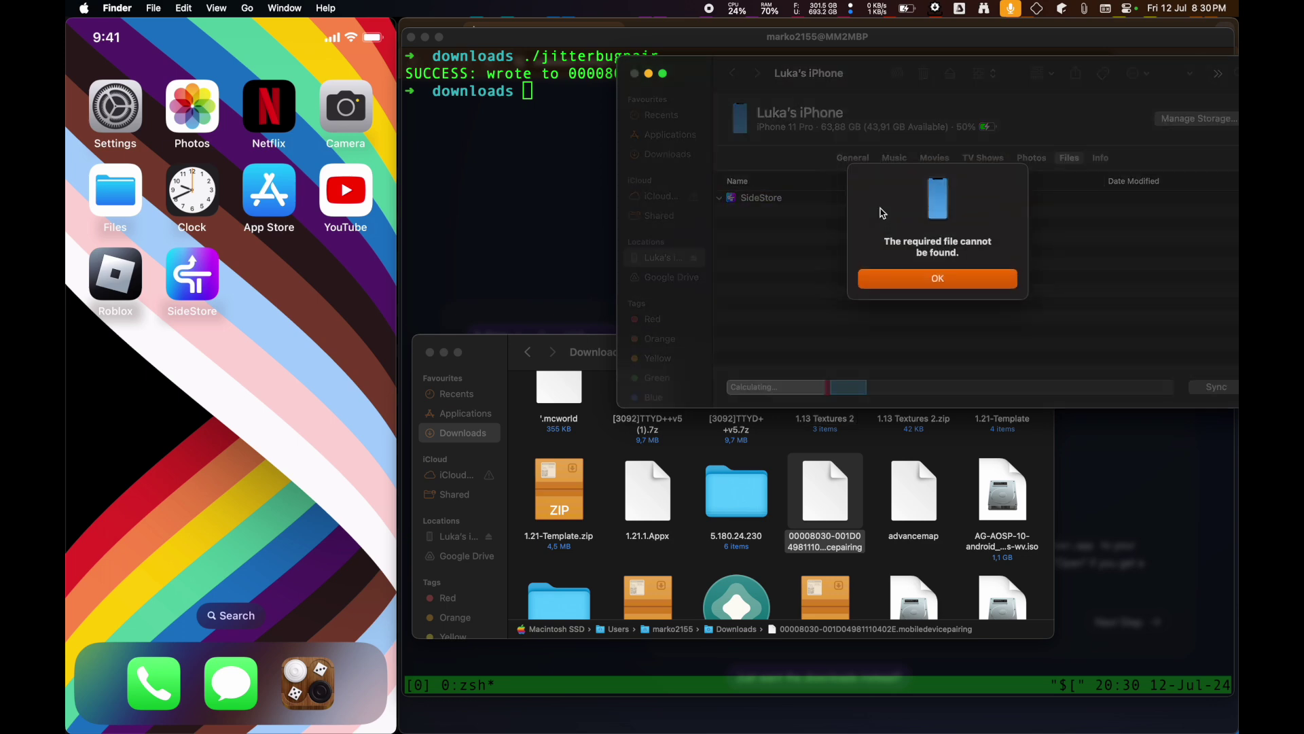
pyautogui.click(935, 276)
pyautogui.moveTo(822, 506); pyautogui.dragTo(872, 263)
pyautogui.click(906, 278)
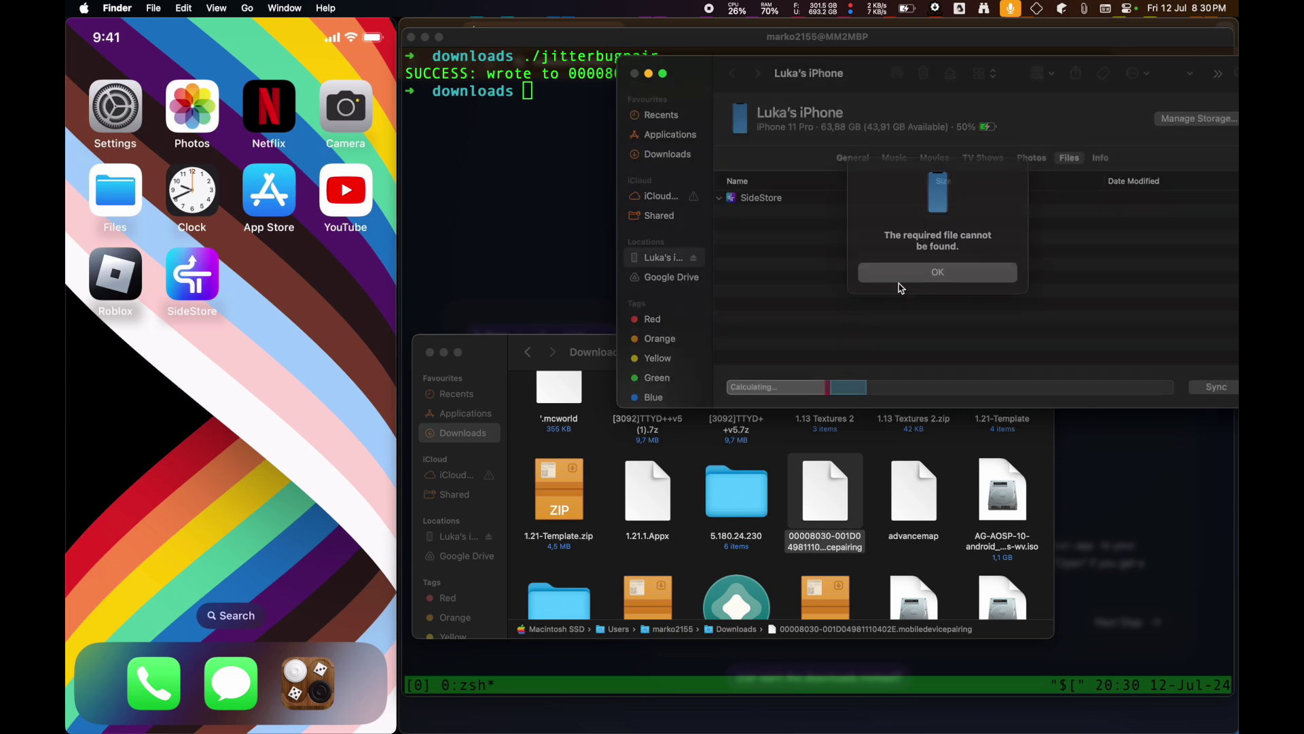
pyautogui.press('super+w')
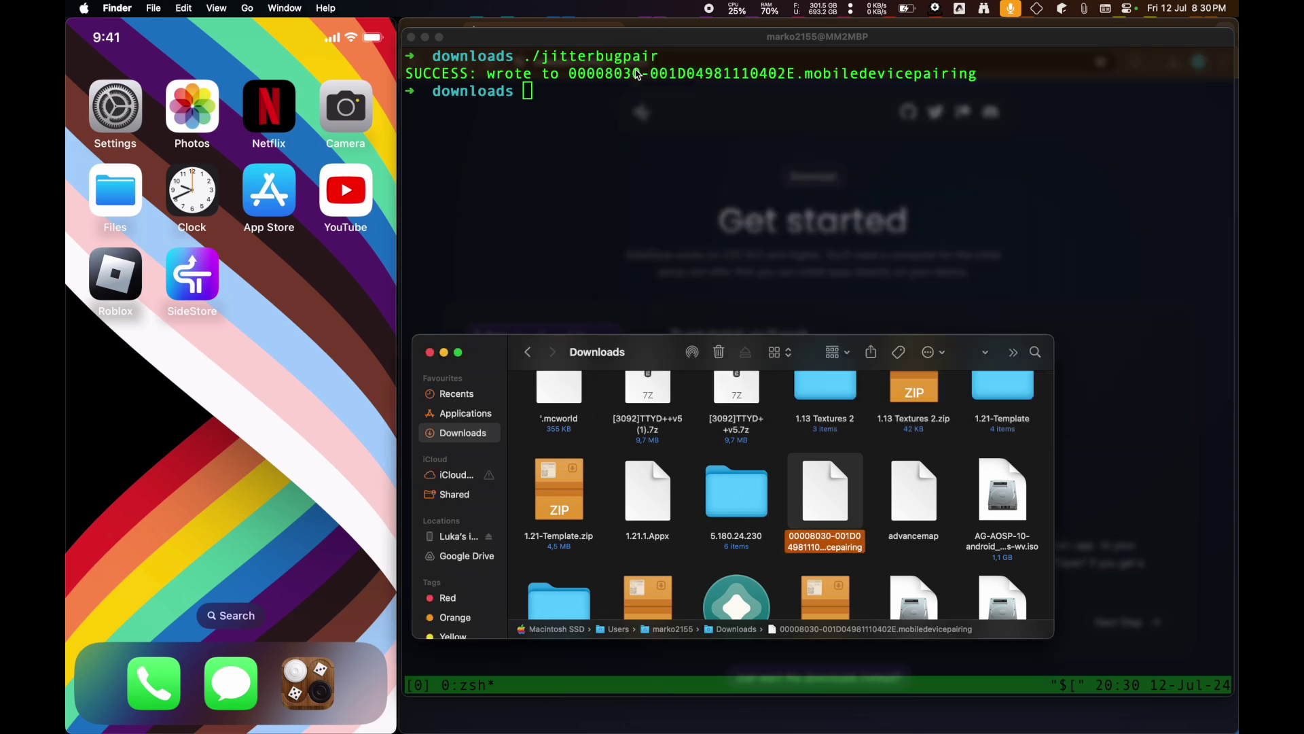
pyautogui.press('super+n')
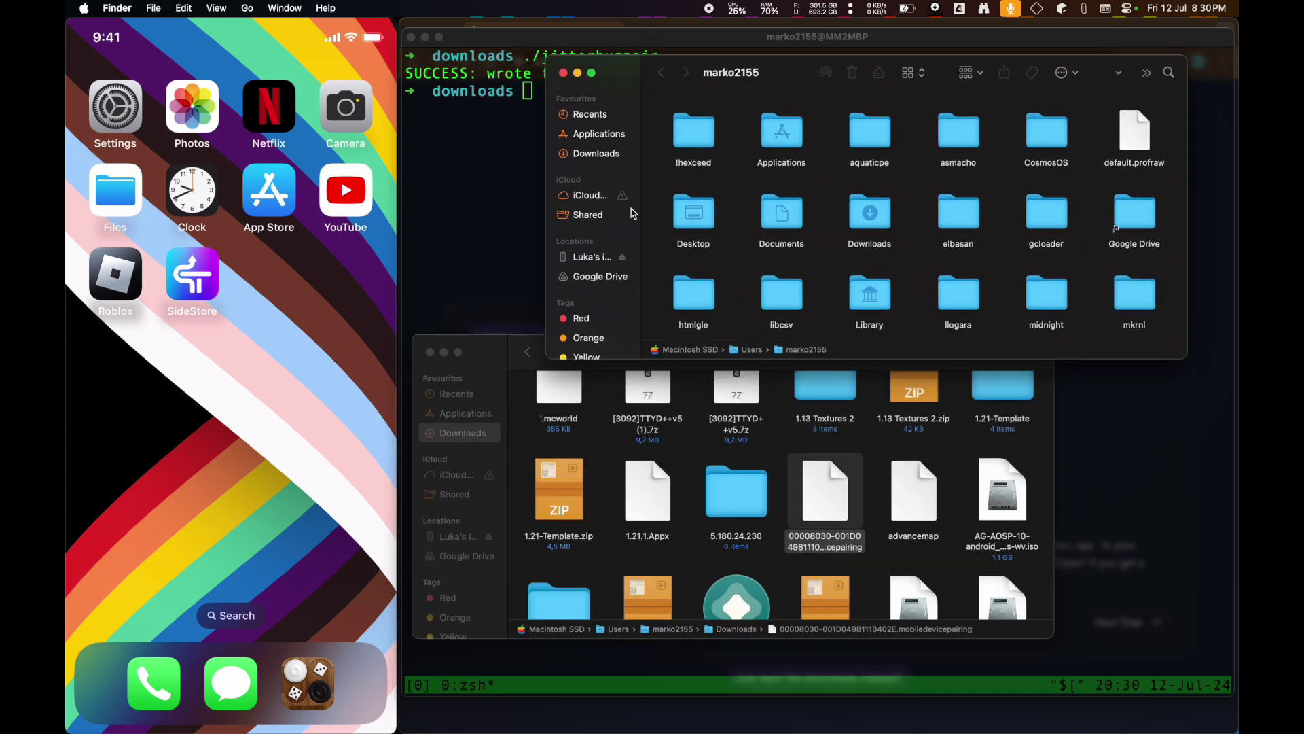
pyautogui.click(588, 256)
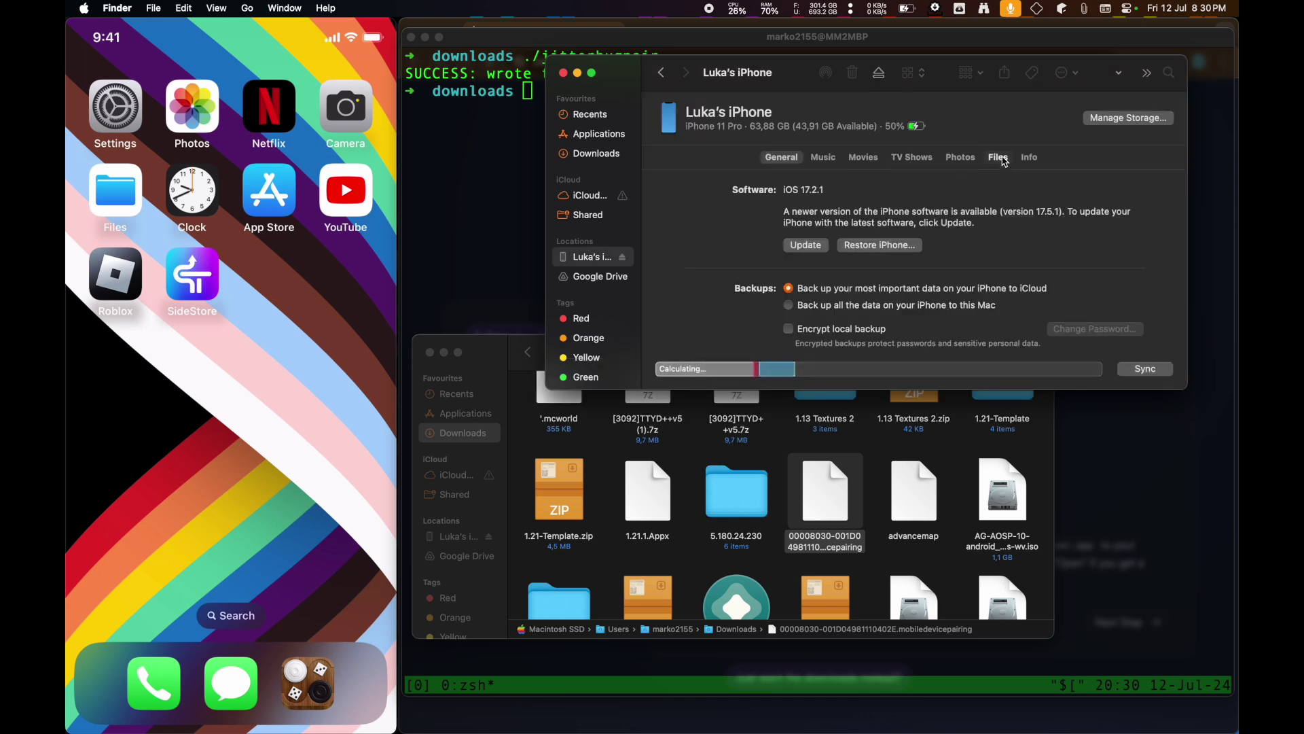
pyautogui.click(1002, 160)
pyautogui.moveTo(826, 508); pyautogui.dragTo(794, 238)
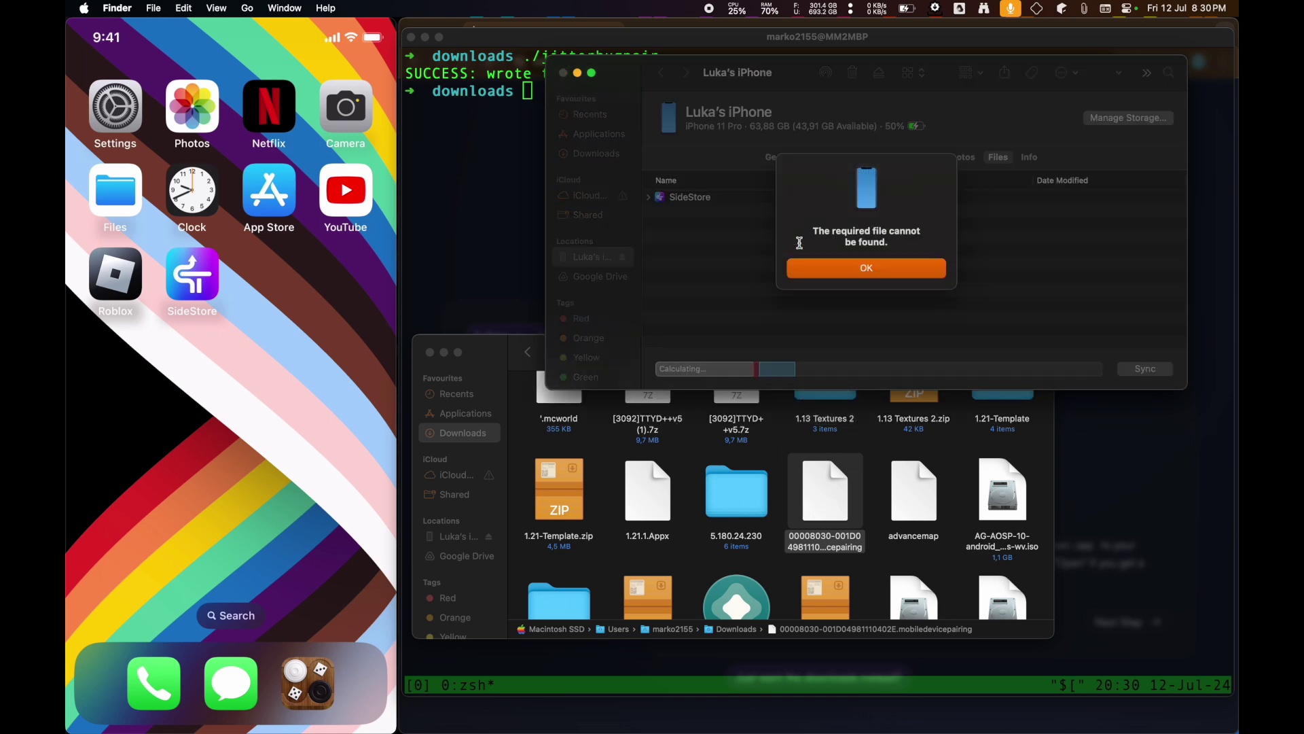
pyautogui.click(836, 267)
pyautogui.click(835, 460)
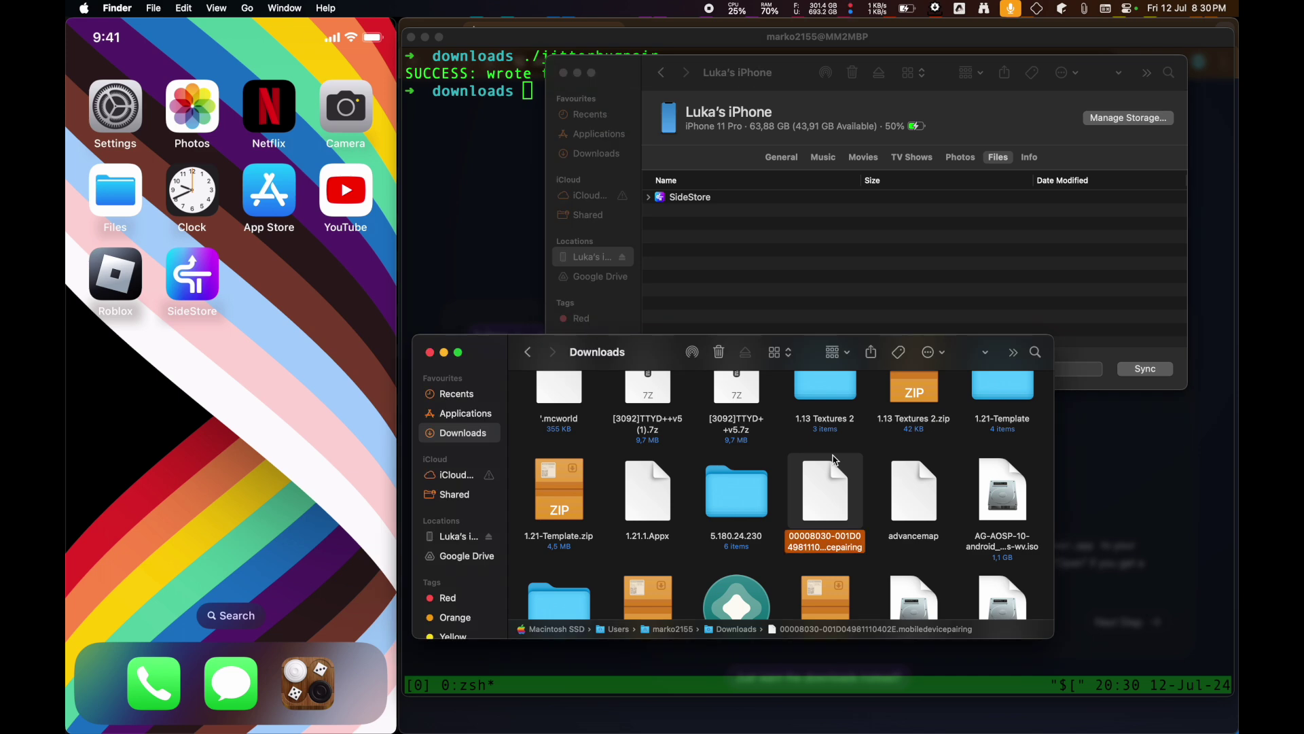
pyautogui.click(429, 352)
pyautogui.press('super+n')
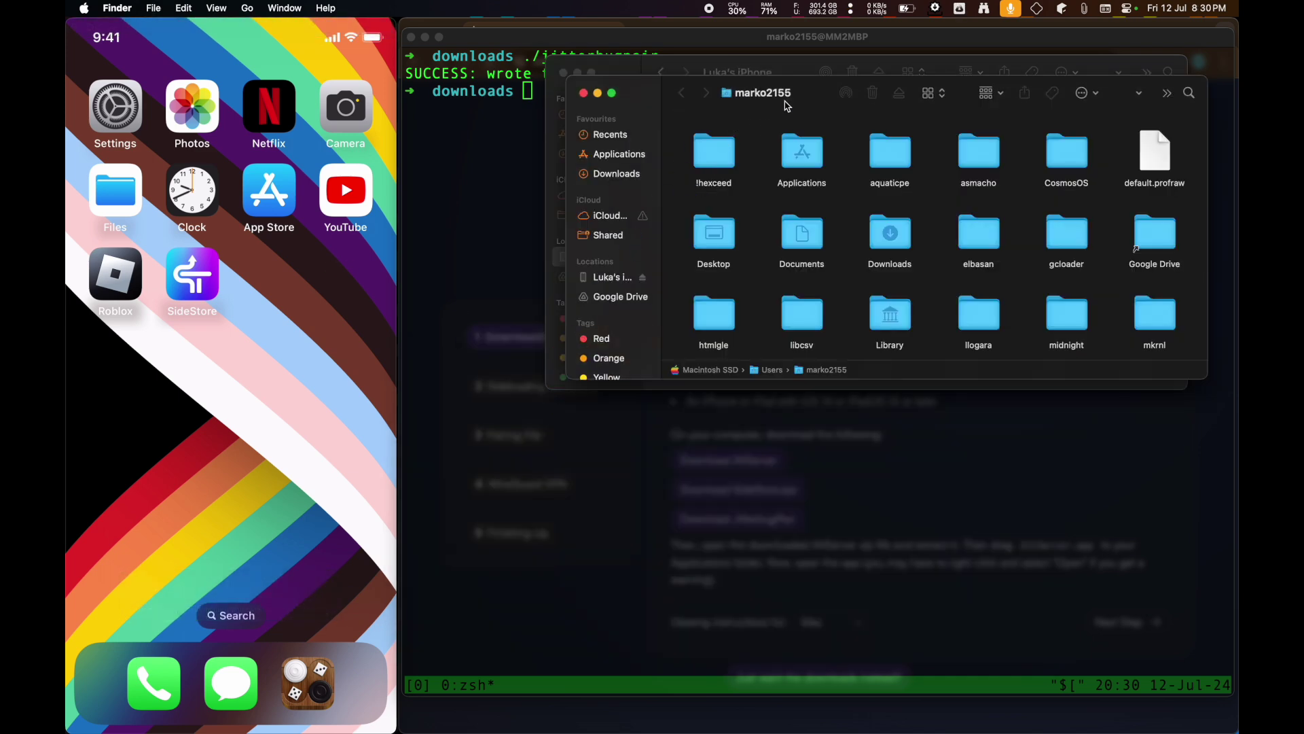
pyautogui.moveTo(787, 106); pyautogui.dragTo(620, 439)
pyautogui.doubleClick(751, 571)
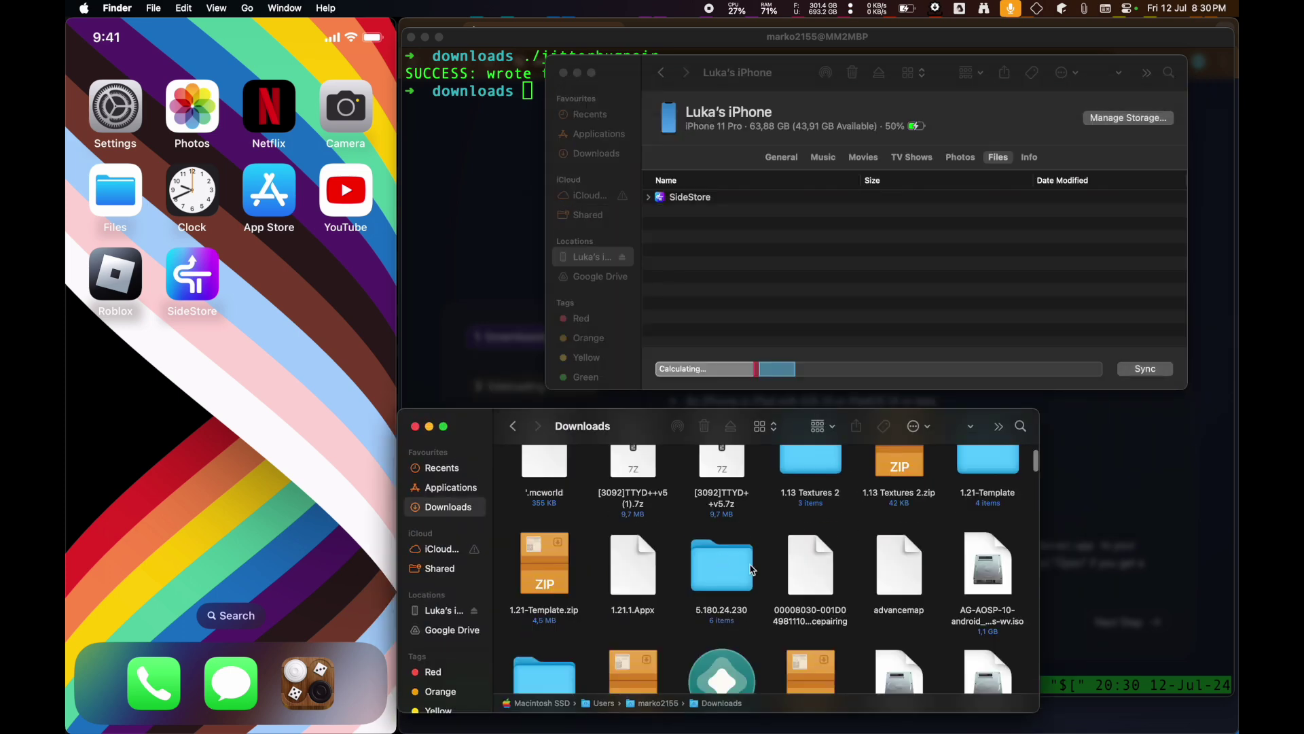
pyautogui.moveTo(817, 587); pyautogui.dragTo(815, 247)
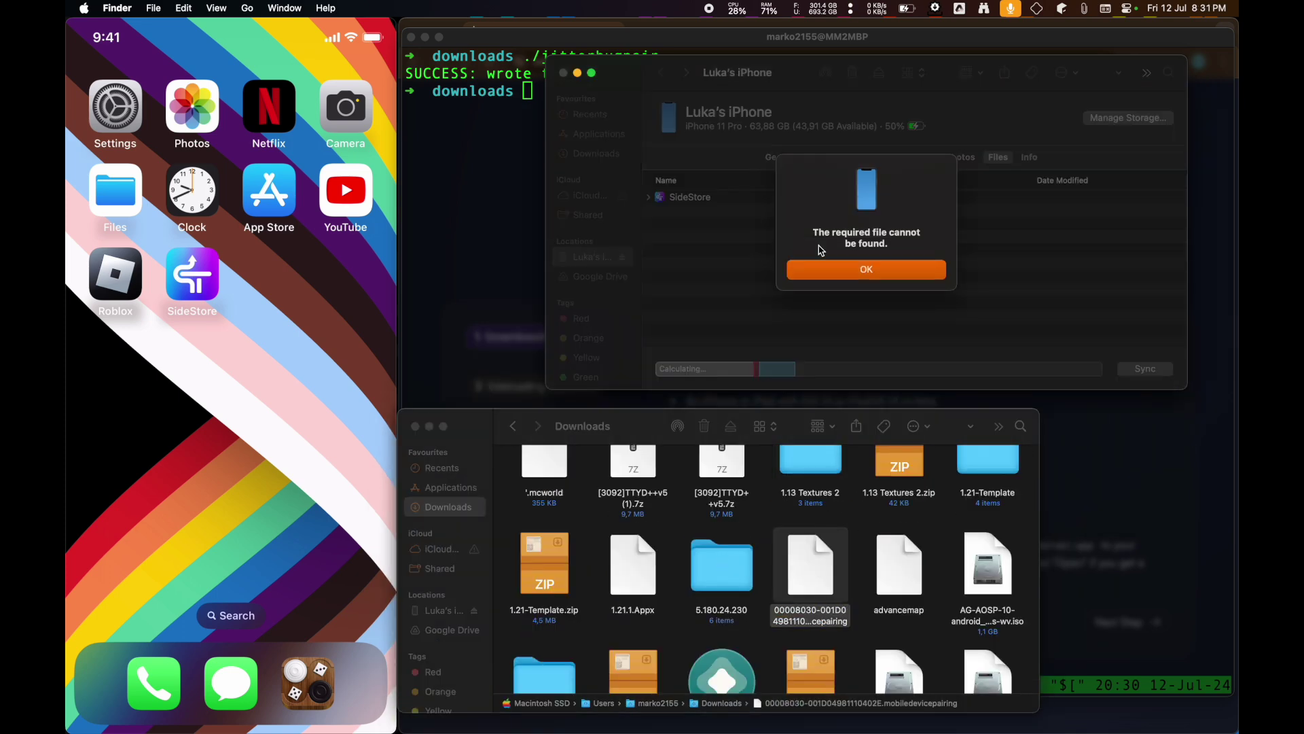
pyautogui.click(848, 265)
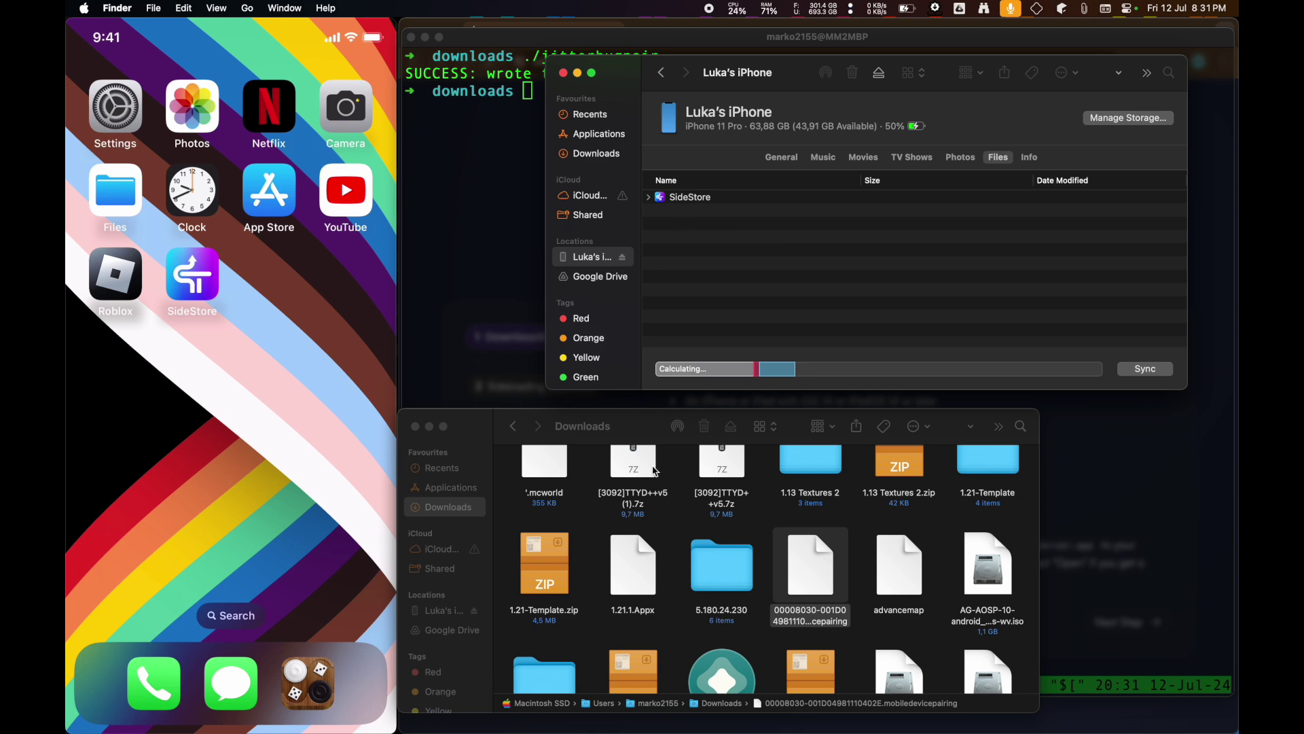
pyautogui.hotkey('ctrl', 'Up')
pyautogui.click(786, 270)
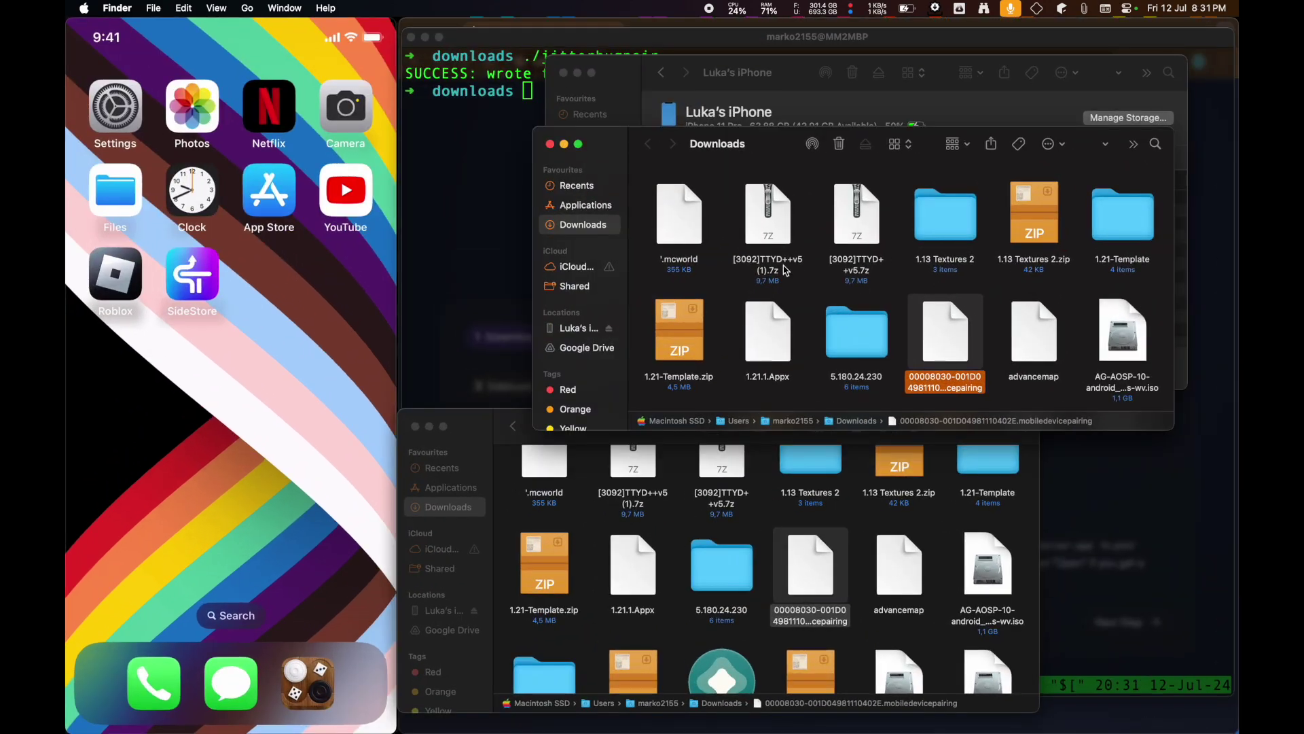
pyautogui.click(550, 145)
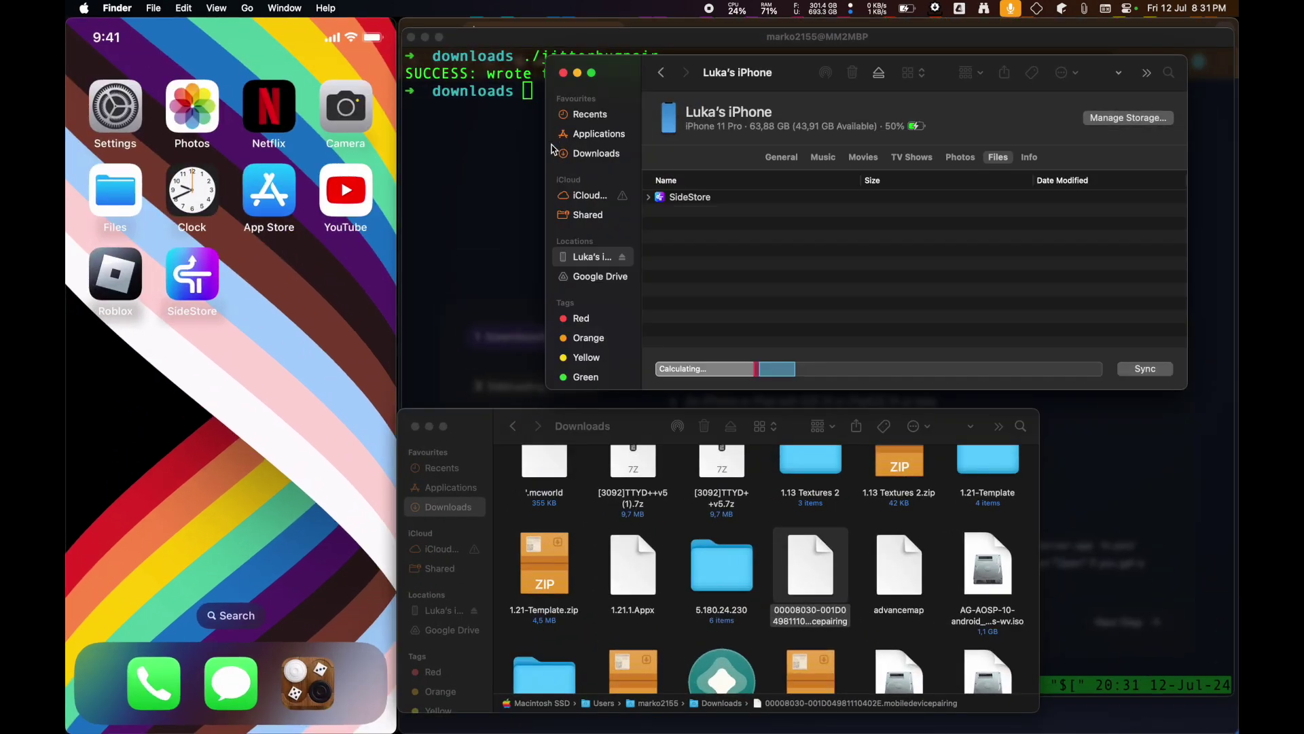
pyautogui.click(620, 452)
pyautogui.press('space')
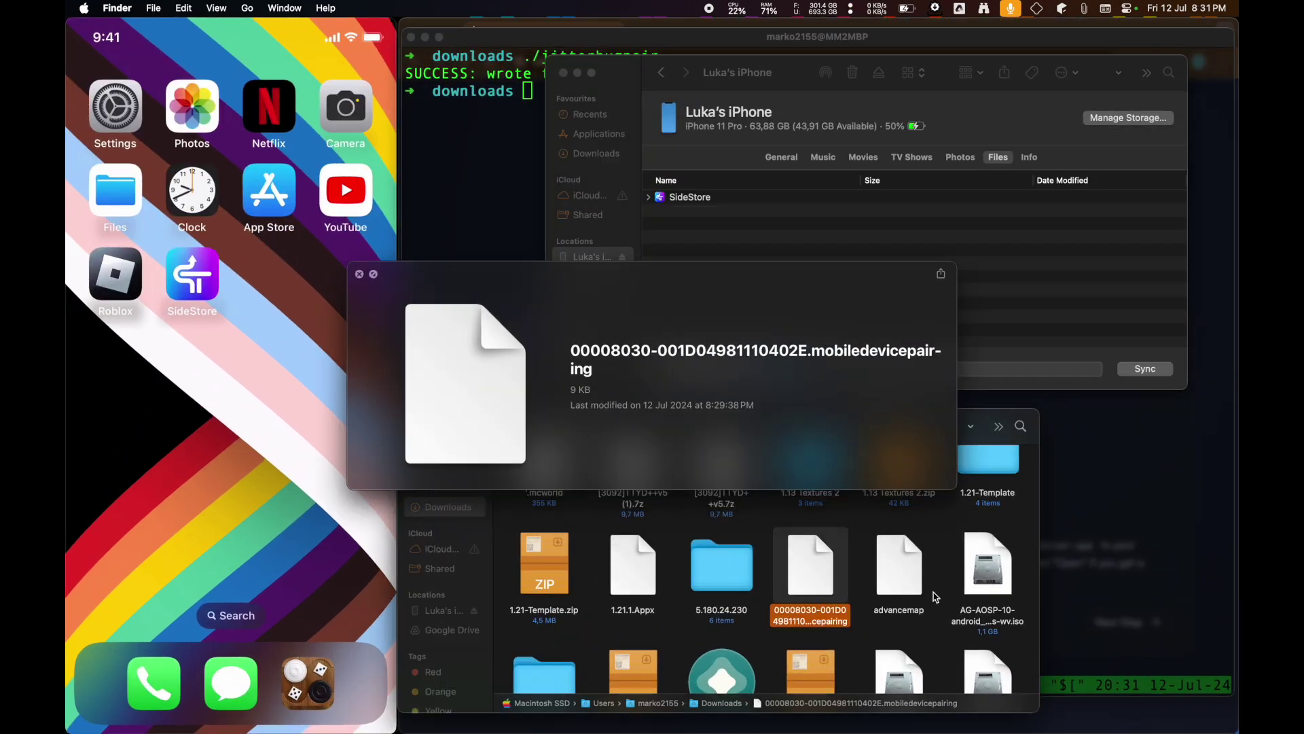
pyautogui.press('space')
pyautogui.click(876, 282)
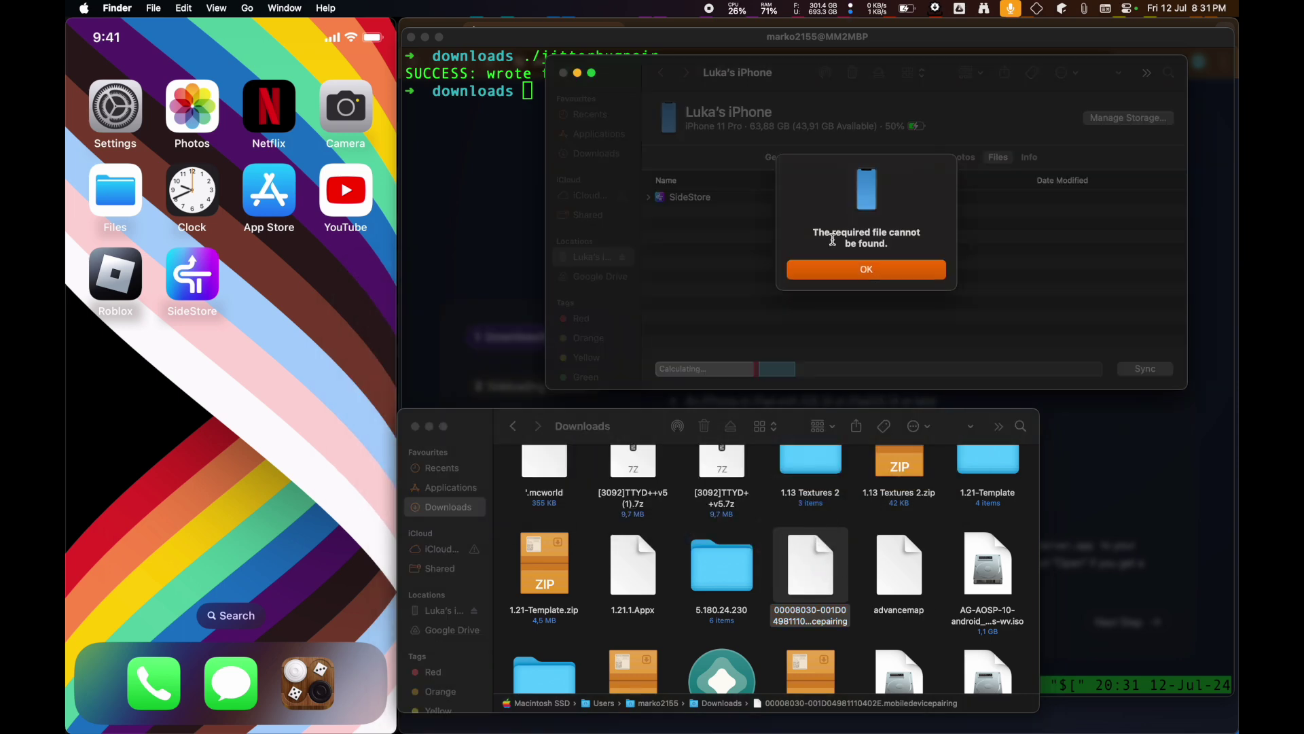
pyautogui.click(841, 268)
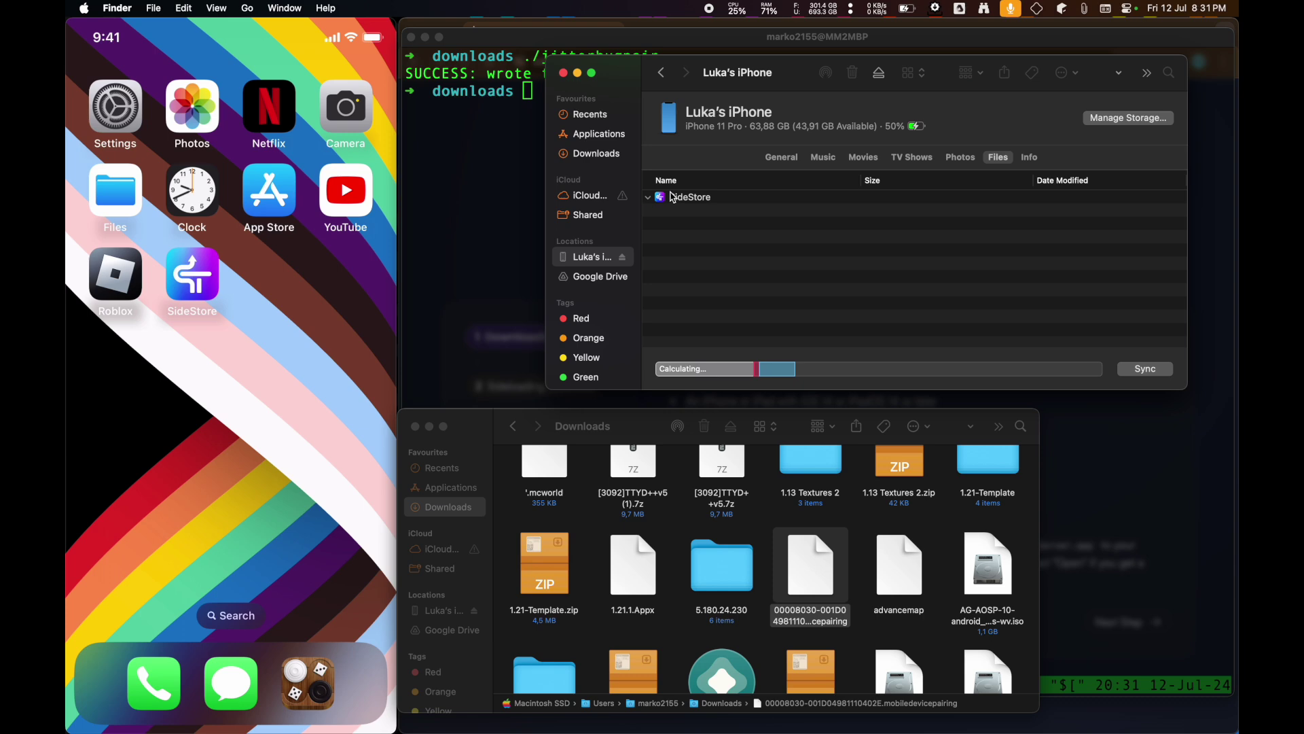
pyautogui.click(673, 198)
pyautogui.click(780, 159)
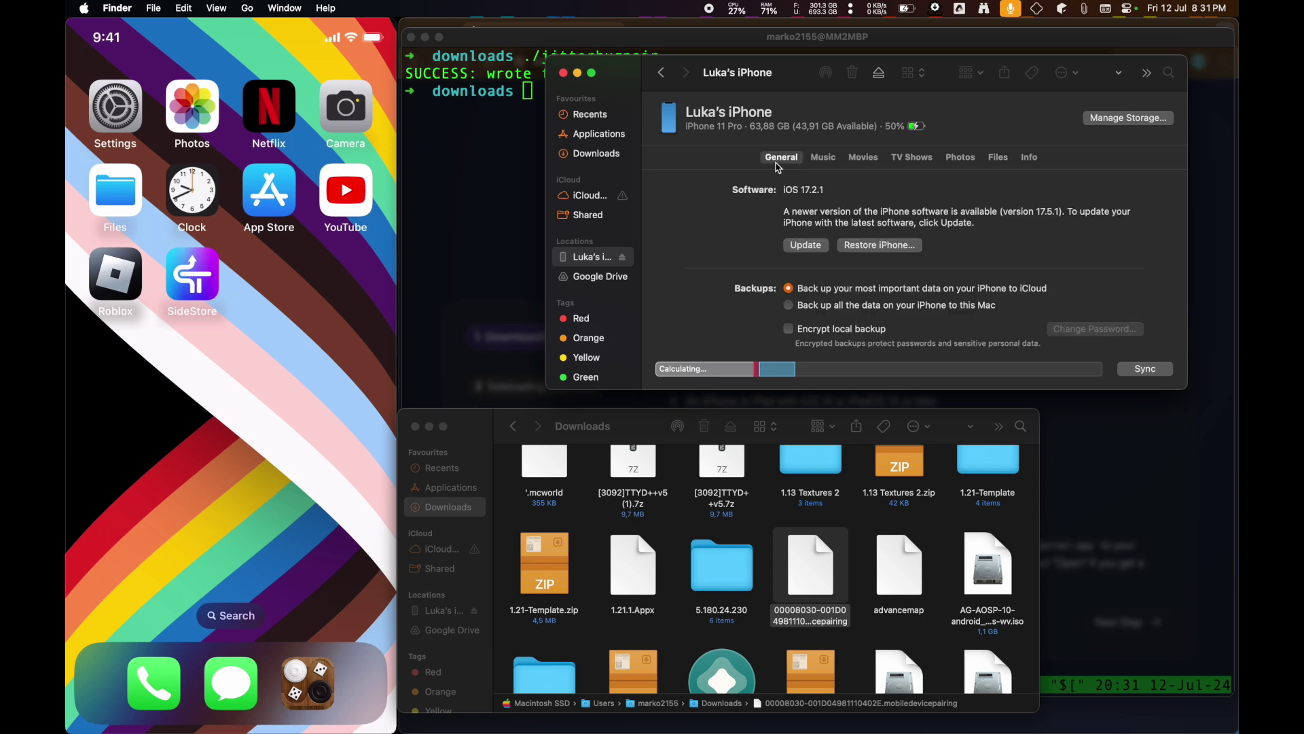
pyautogui.scroll(-5, 864, 271)
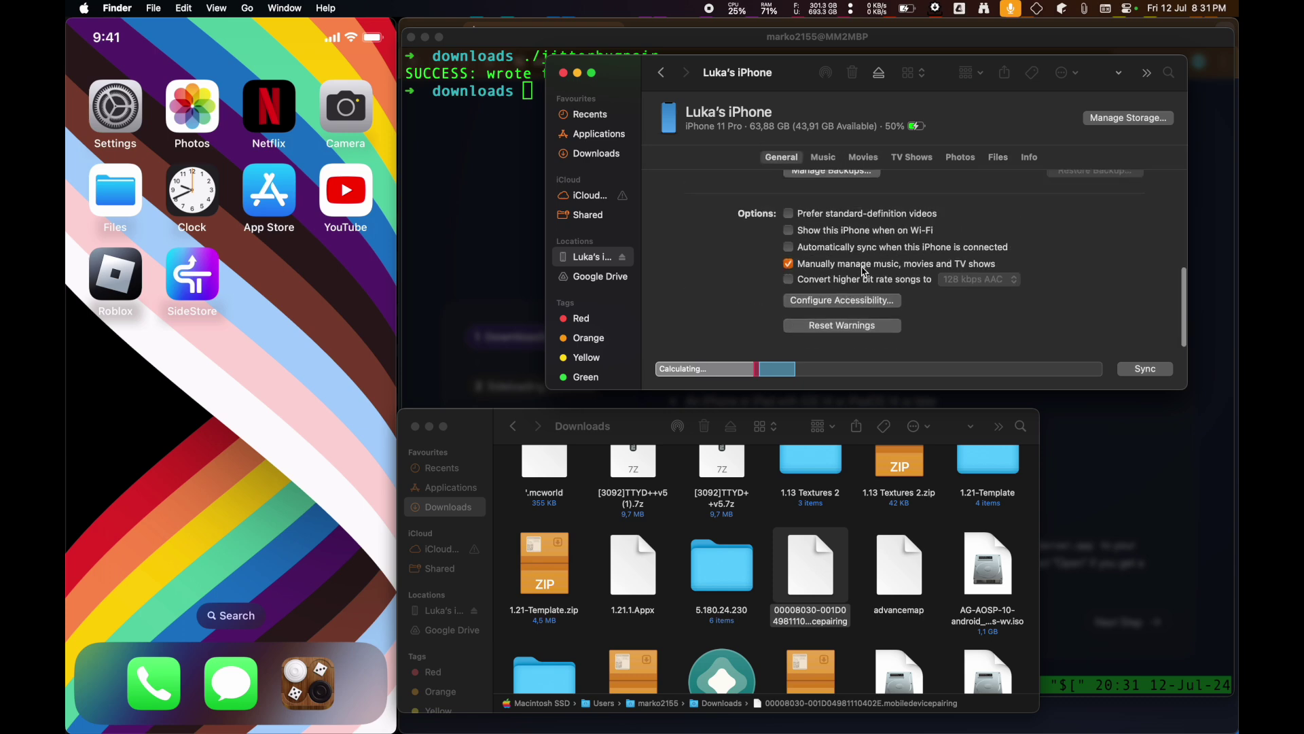
pyautogui.scroll(5, 864, 271)
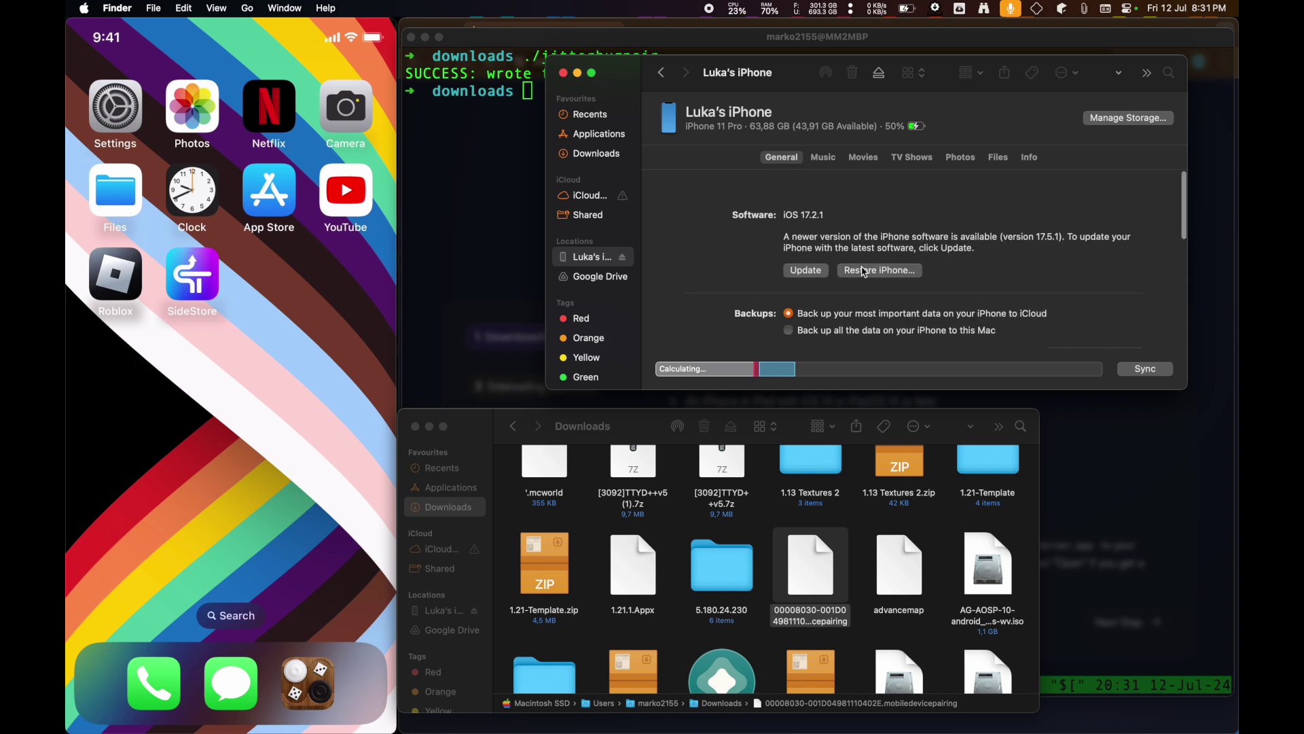
pyautogui.click(997, 157)
pyautogui.click(1026, 159)
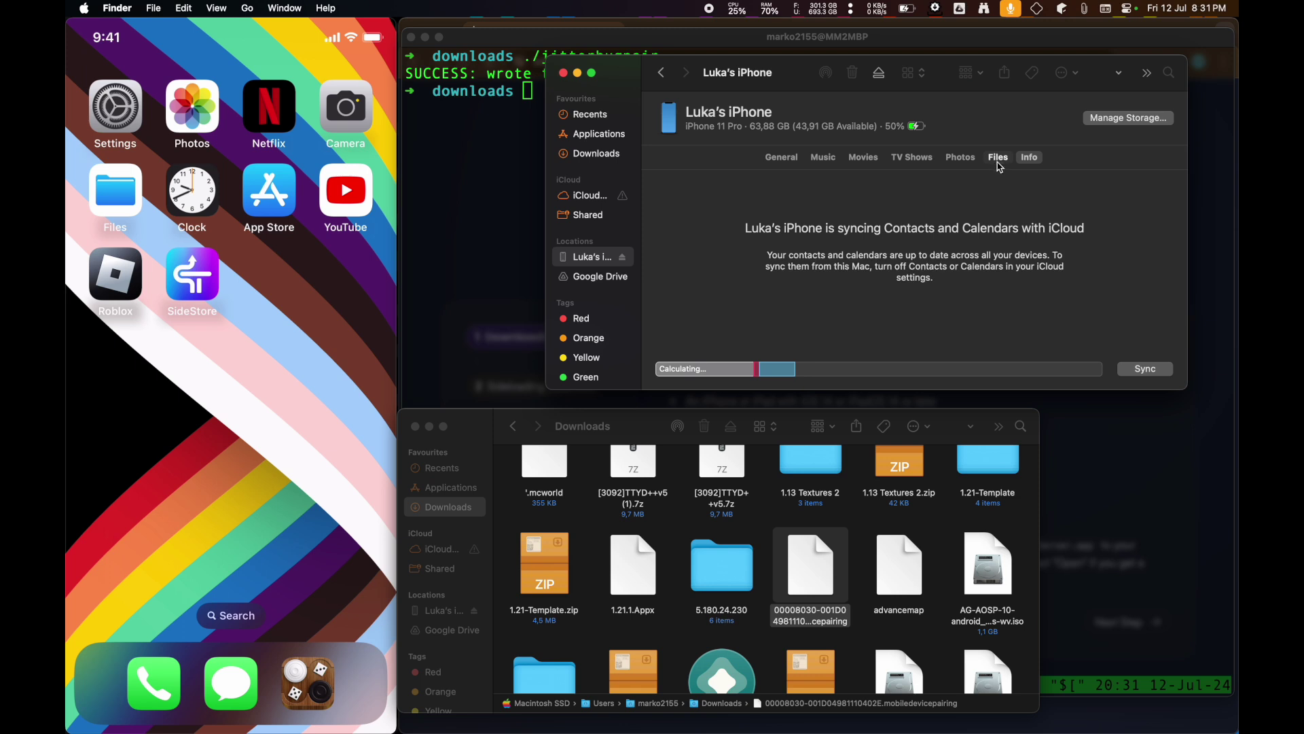
pyautogui.click(998, 162)
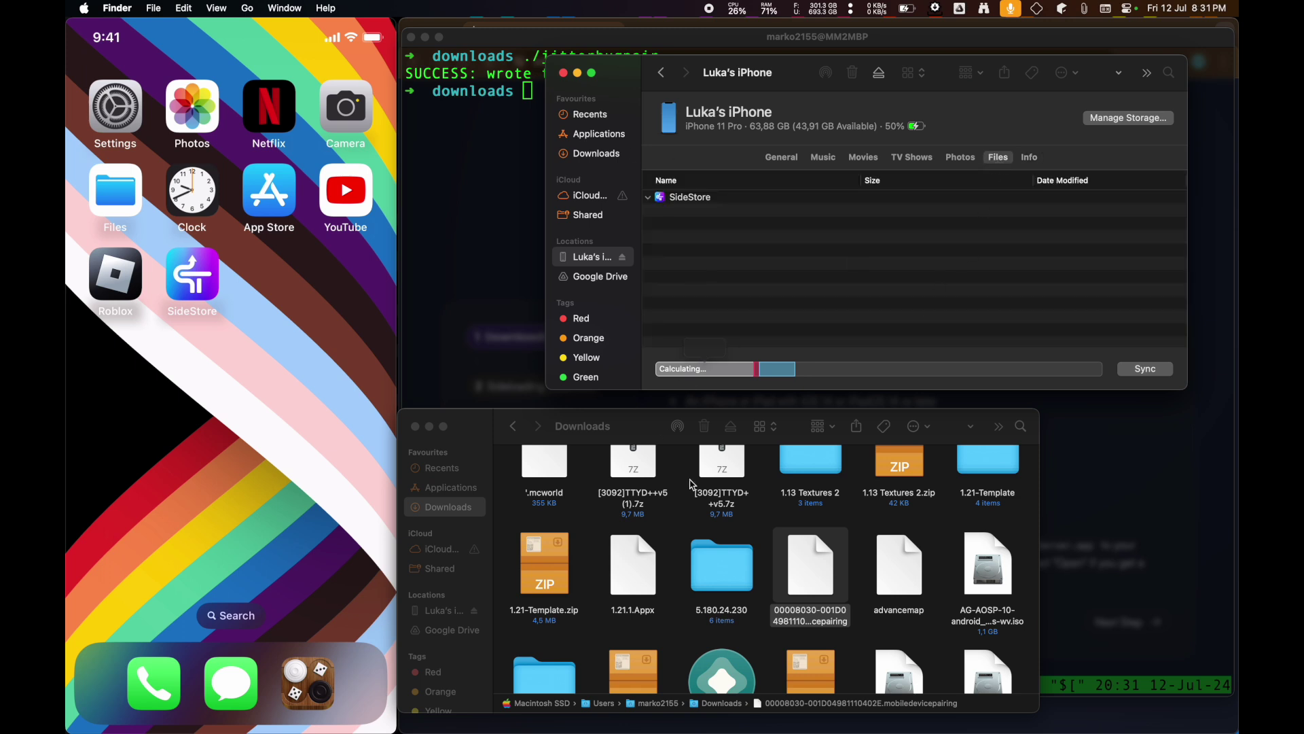
pyautogui.moveTo(794, 599); pyautogui.dragTo(805, 282)
pyautogui.click(812, 275)
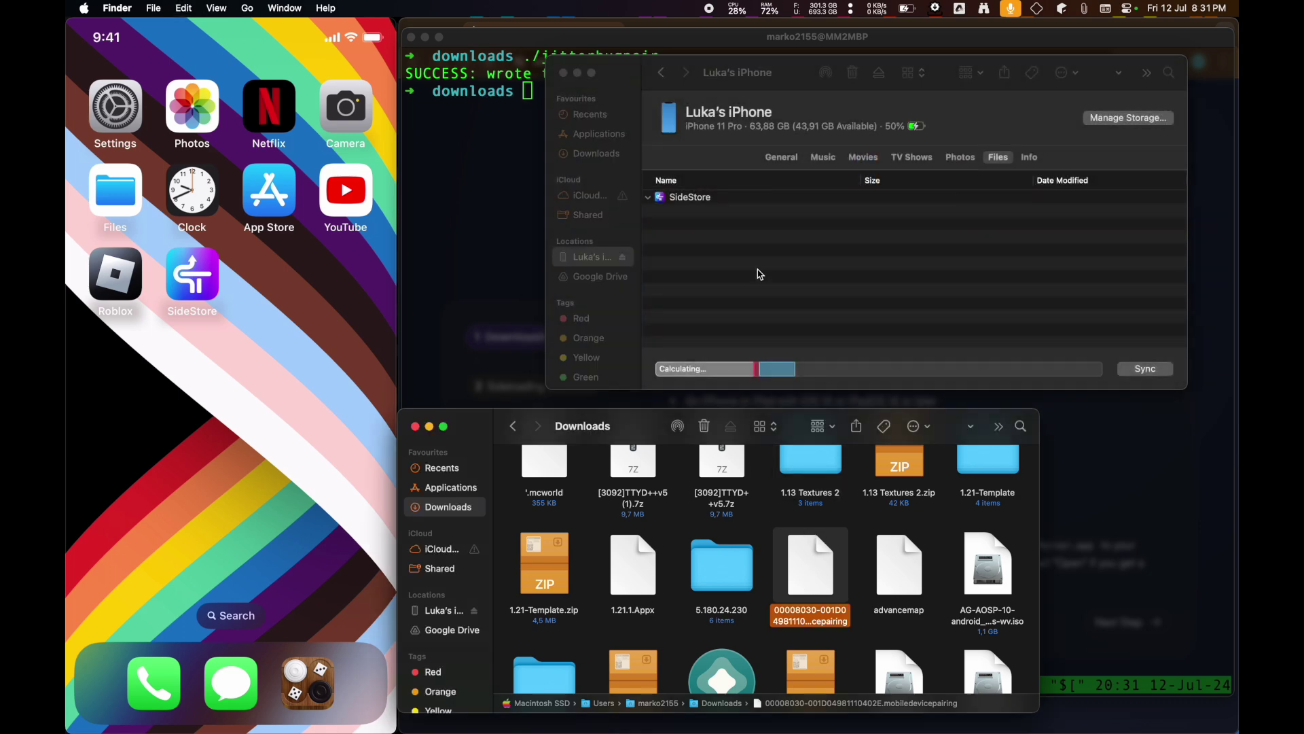
pyautogui.click(759, 272)
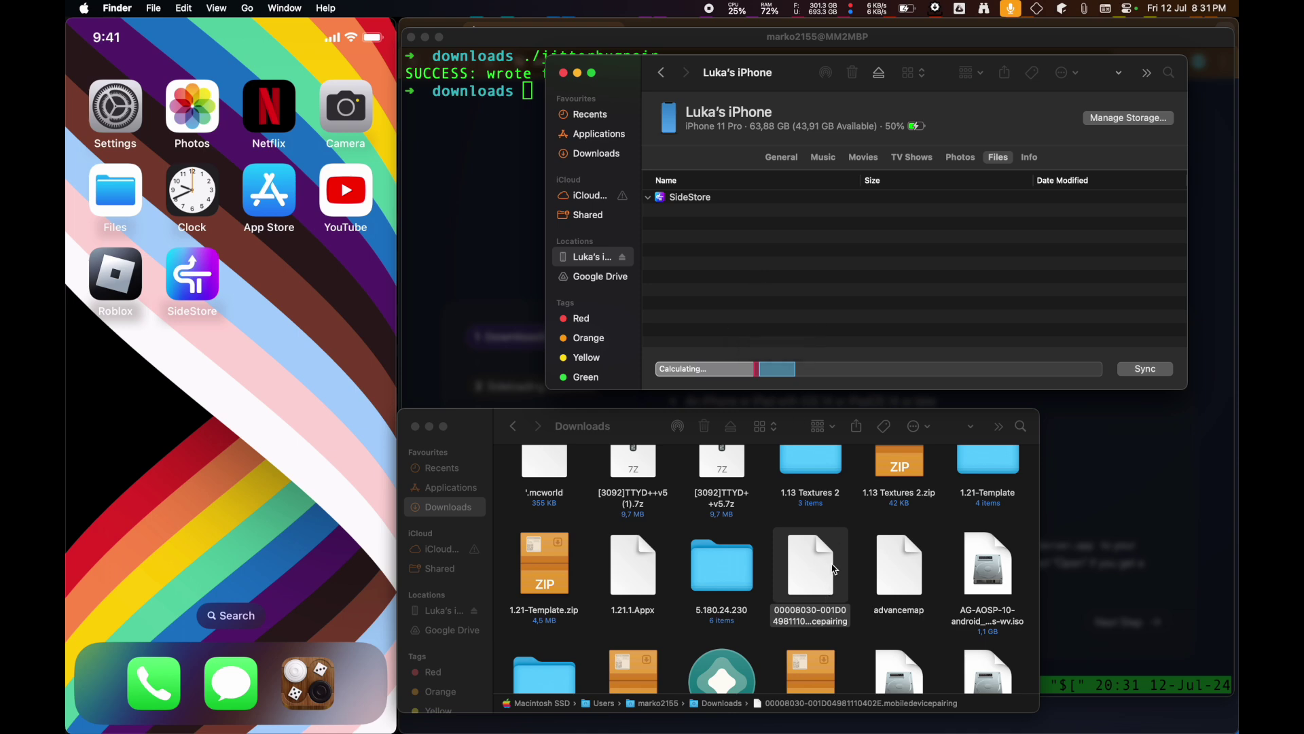
pyautogui.moveTo(834, 587); pyautogui.dragTo(781, 292)
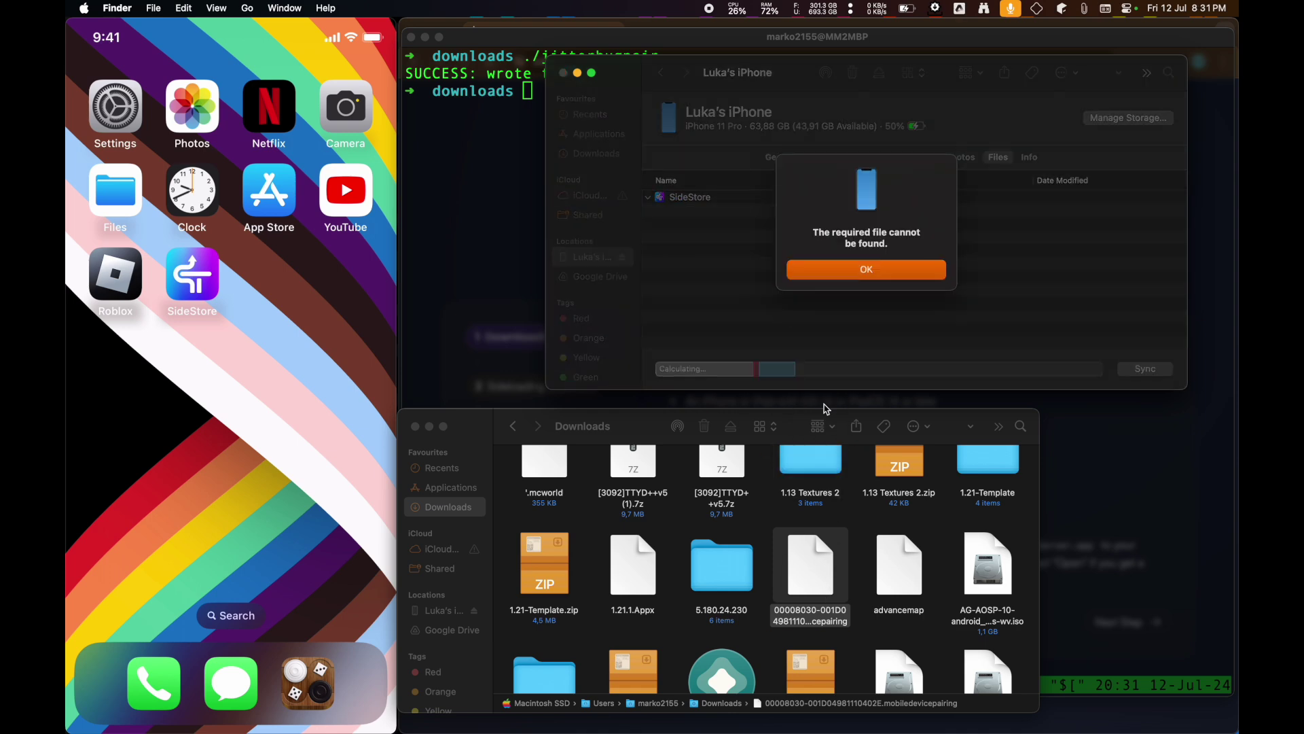
pyautogui.click(823, 269)
pyautogui.click(866, 564)
pyautogui.scroll(-3, 867, 563)
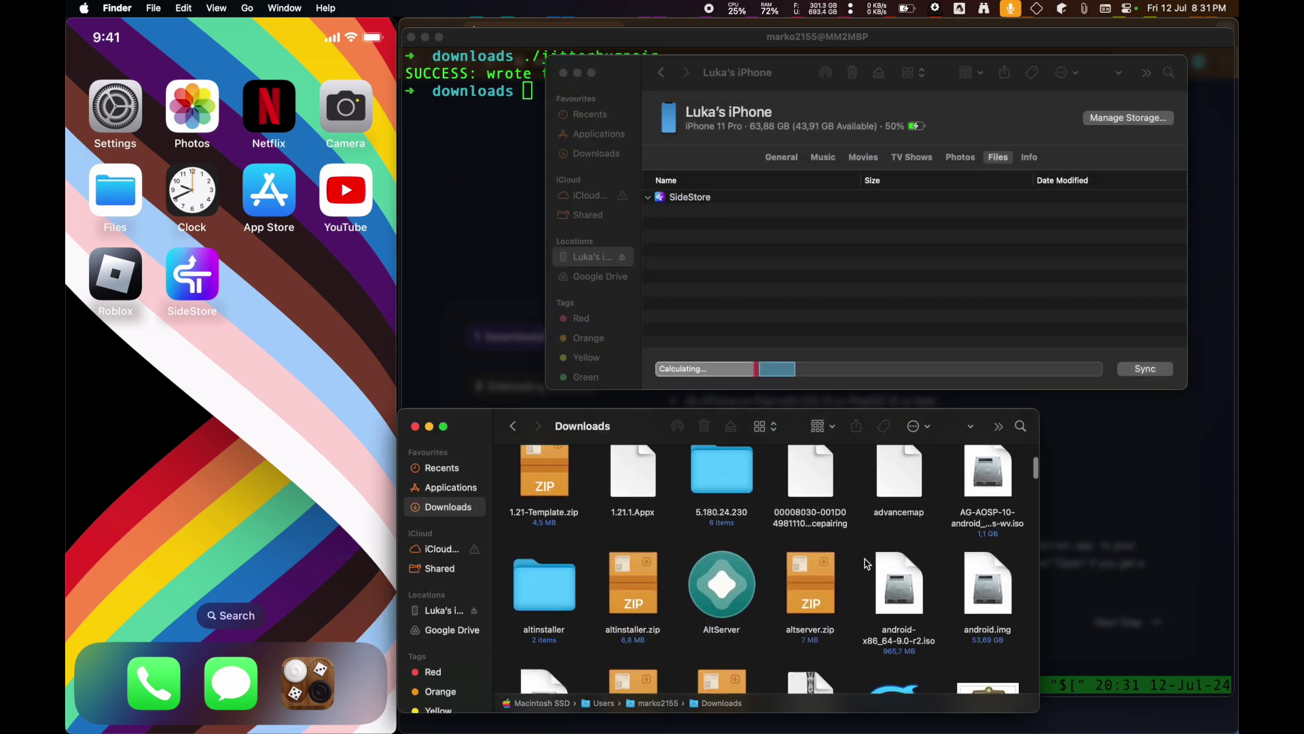
pyautogui.scroll(3, 867, 564)
pyautogui.click(537, 194)
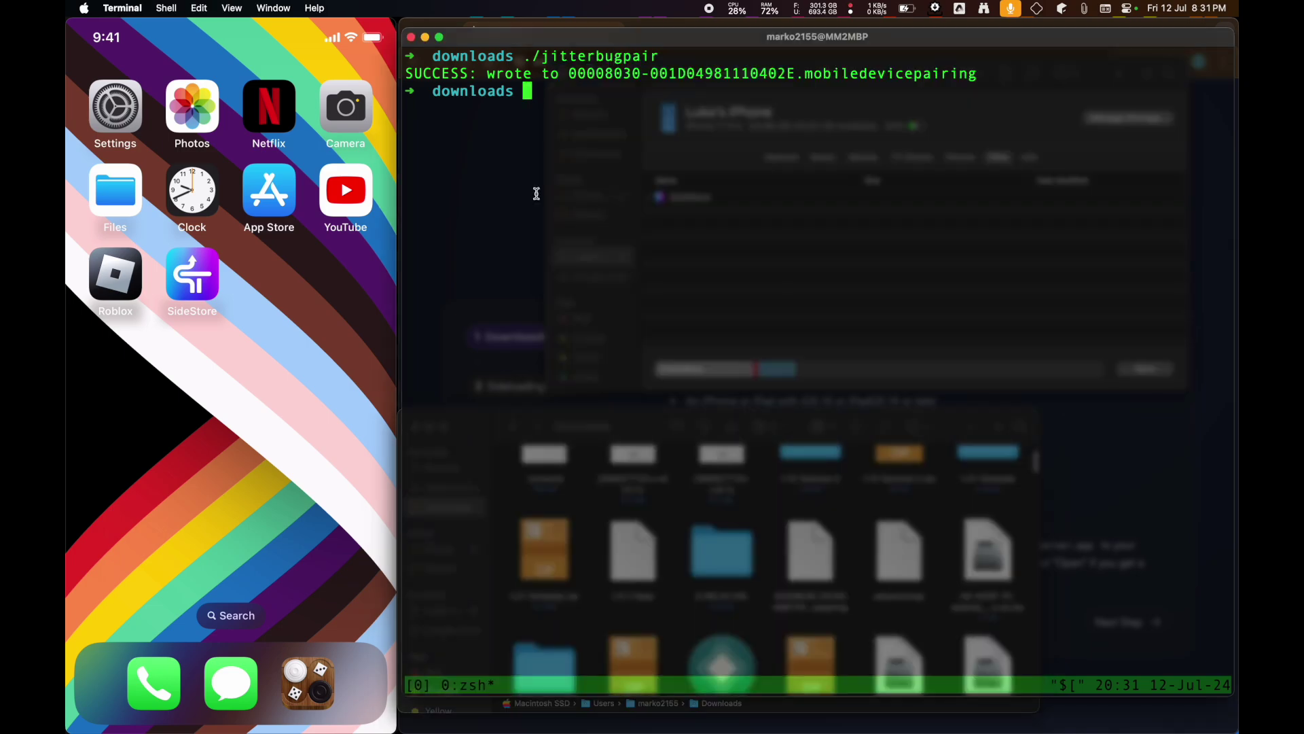
pyautogui.hotkey('ctrl', 'Up')
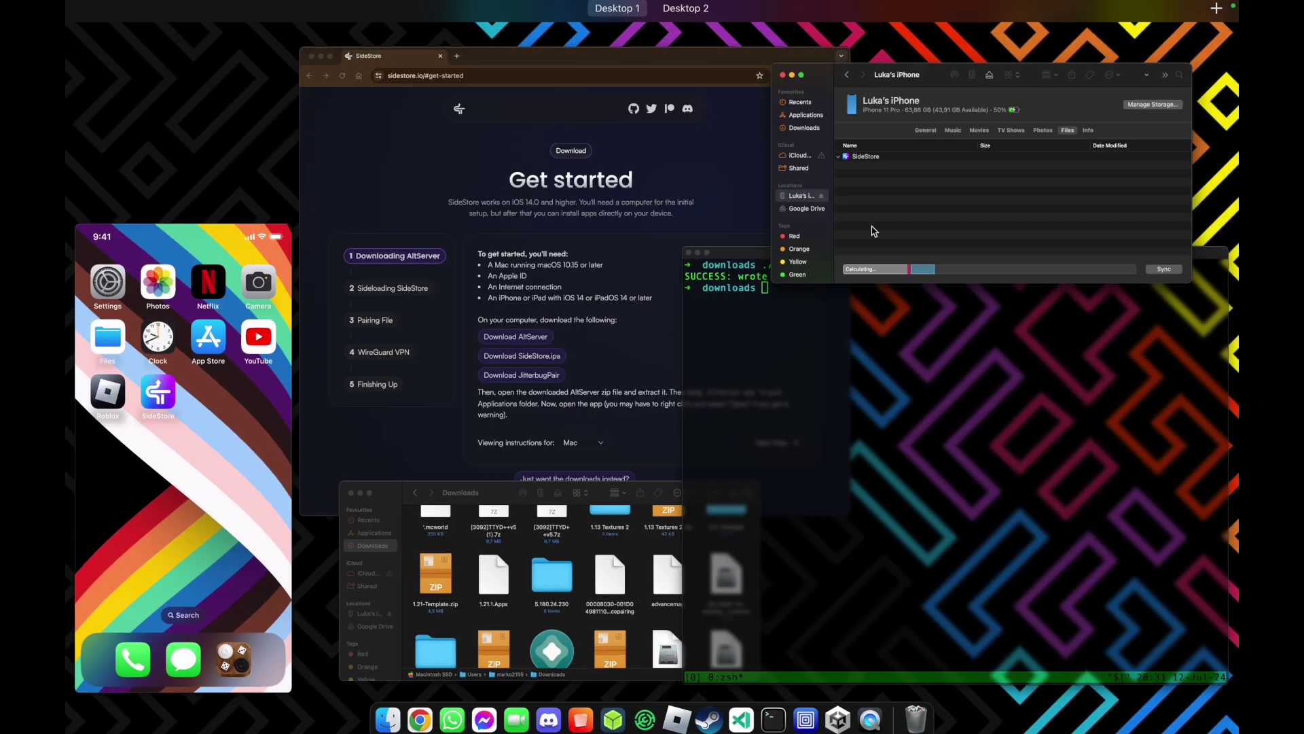
# - Bring the Downloads and iPhone mirror windows forward, then return to the SideStore page
pyautogui.click(582, 579)
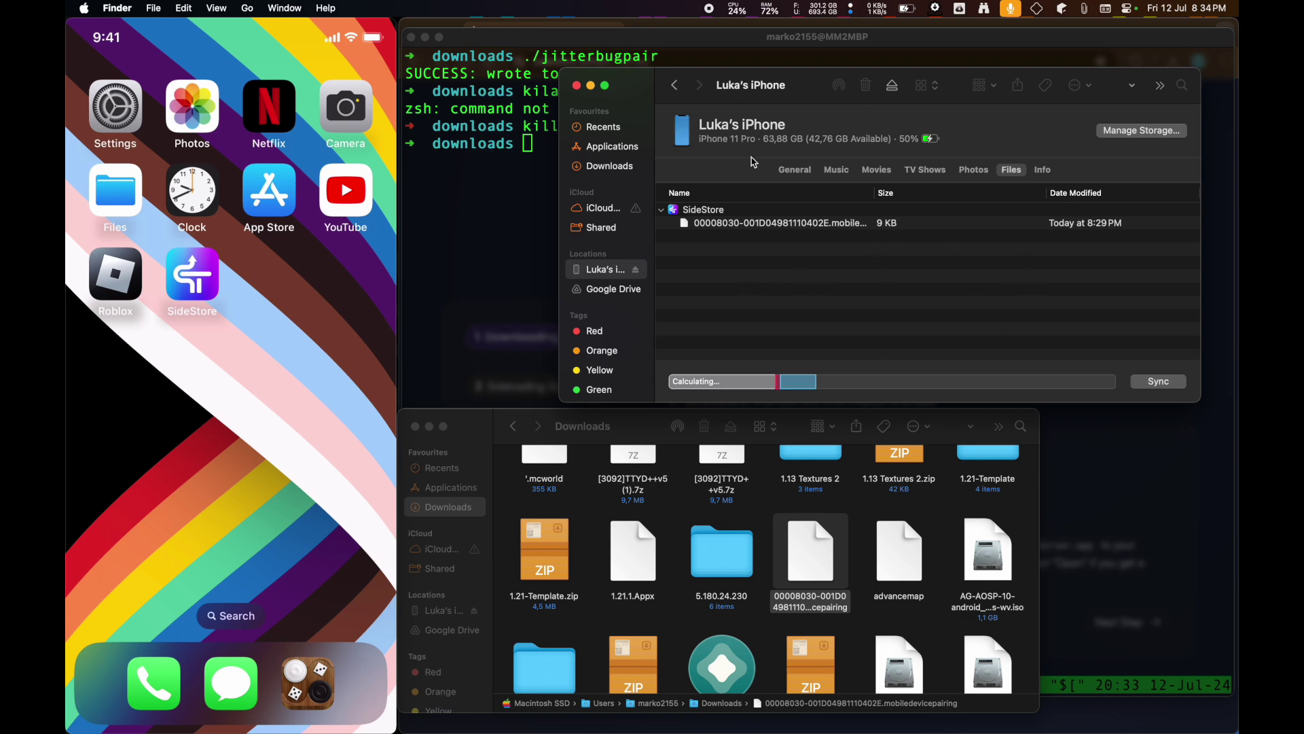
pyautogui.moveTo(380, 247)
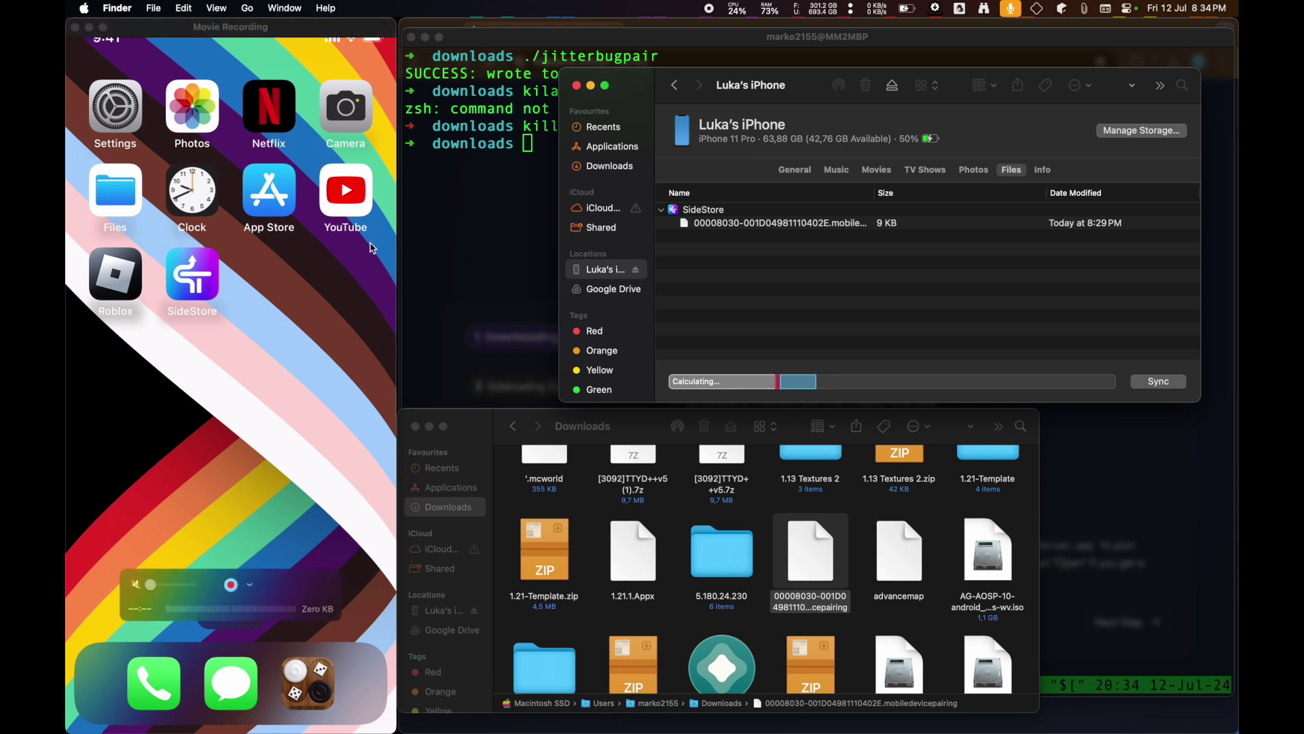
pyautogui.click(372, 259)
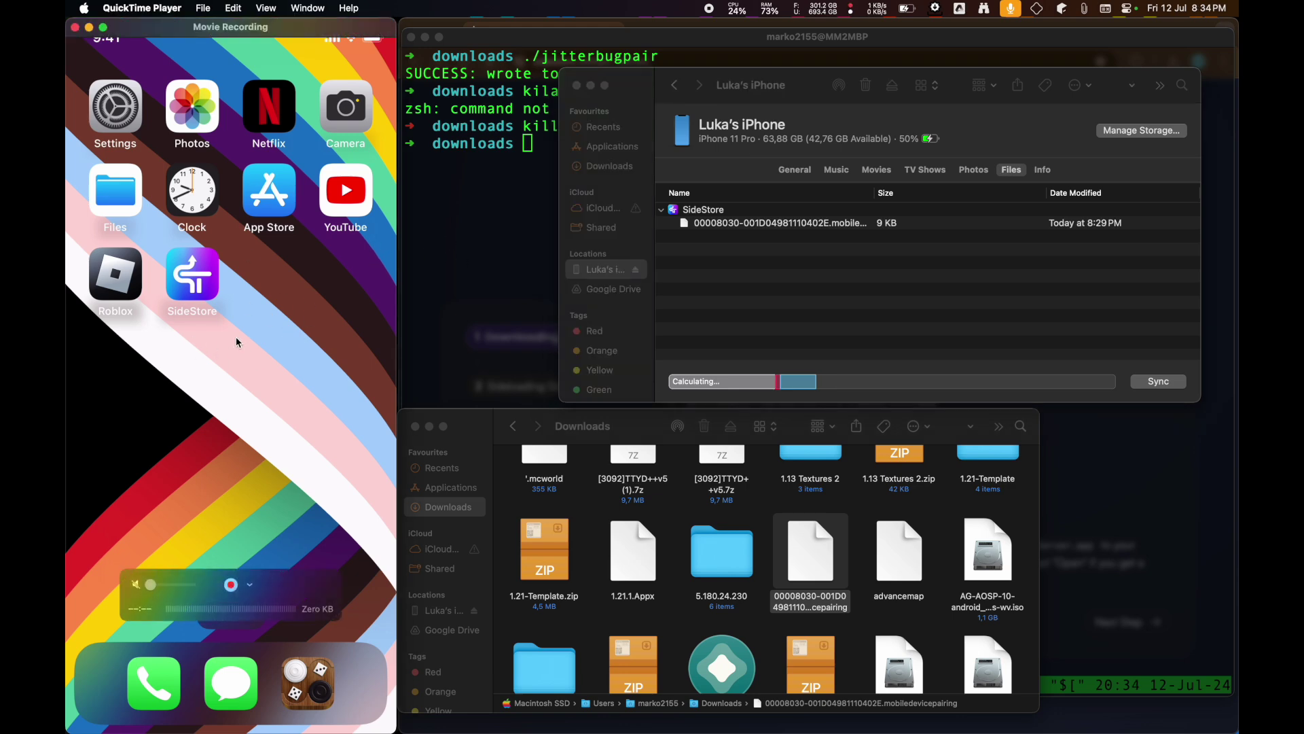
pyautogui.hotkey('ctrl', 'Up')
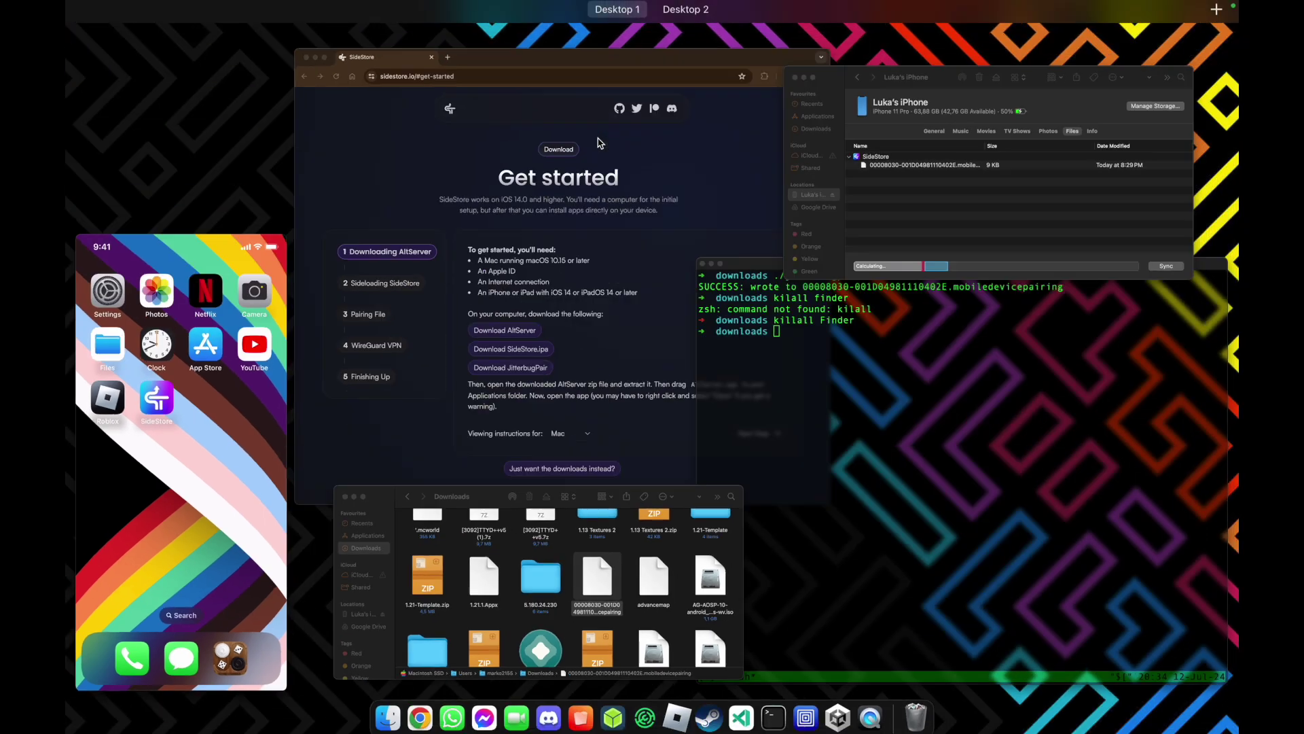
pyautogui.click(599, 143)
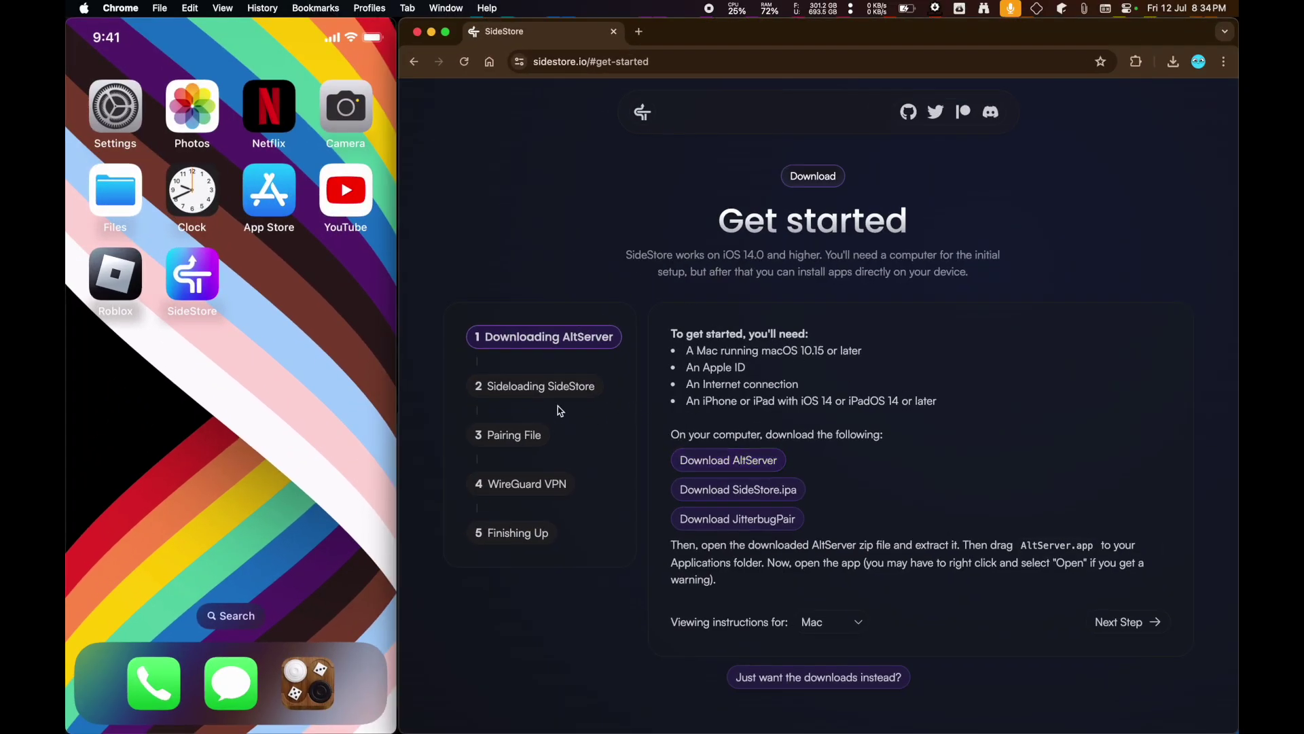
# - Advance the SideStore guide through Pairing File to the WireGuard VPN step, repositioning the iPhone mirror
pyautogui.click(492, 436)
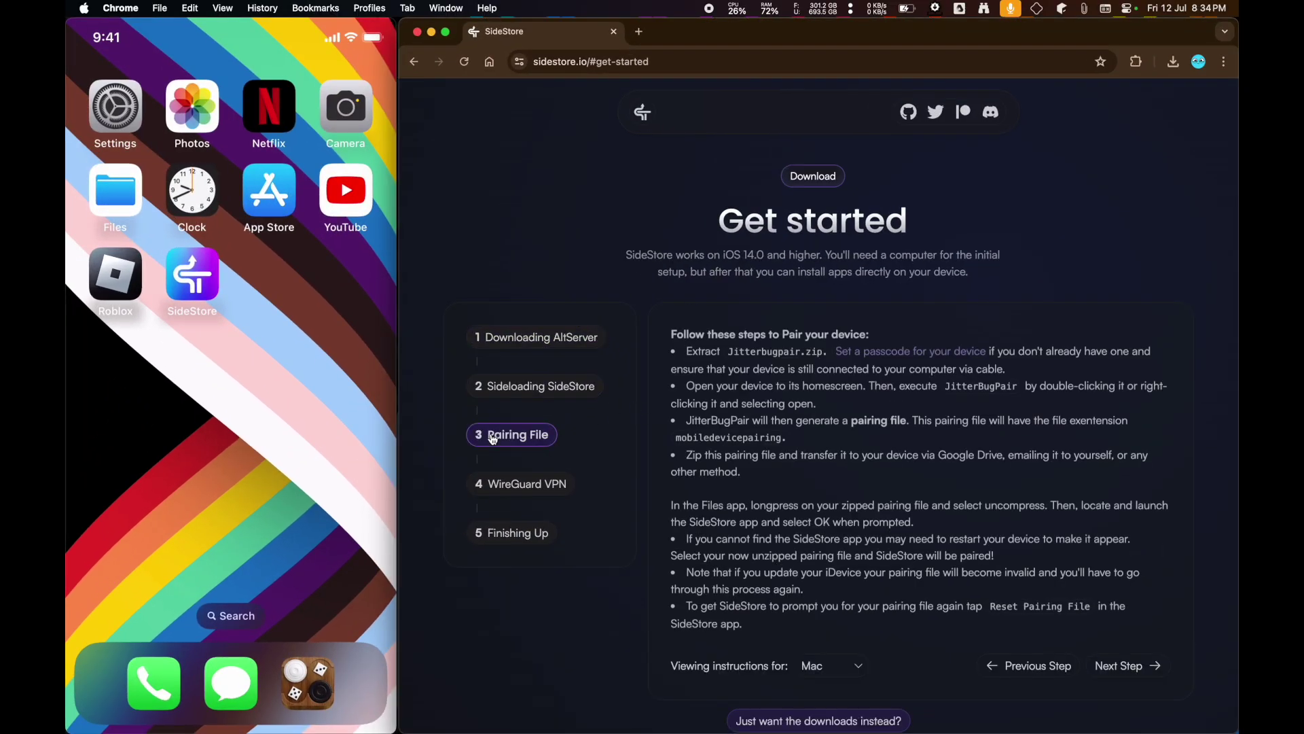
pyautogui.click(527, 489)
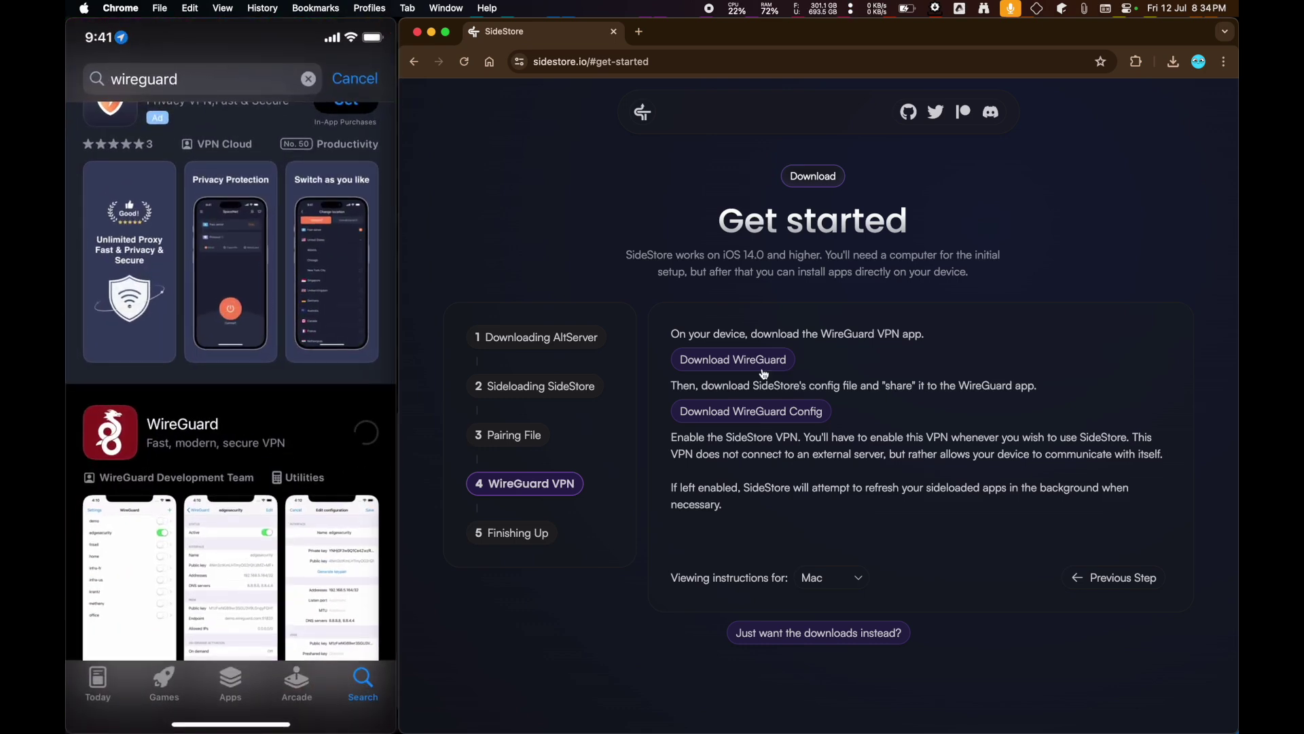
pyautogui.moveTo(316, 34); pyautogui.dragTo(203, 293)
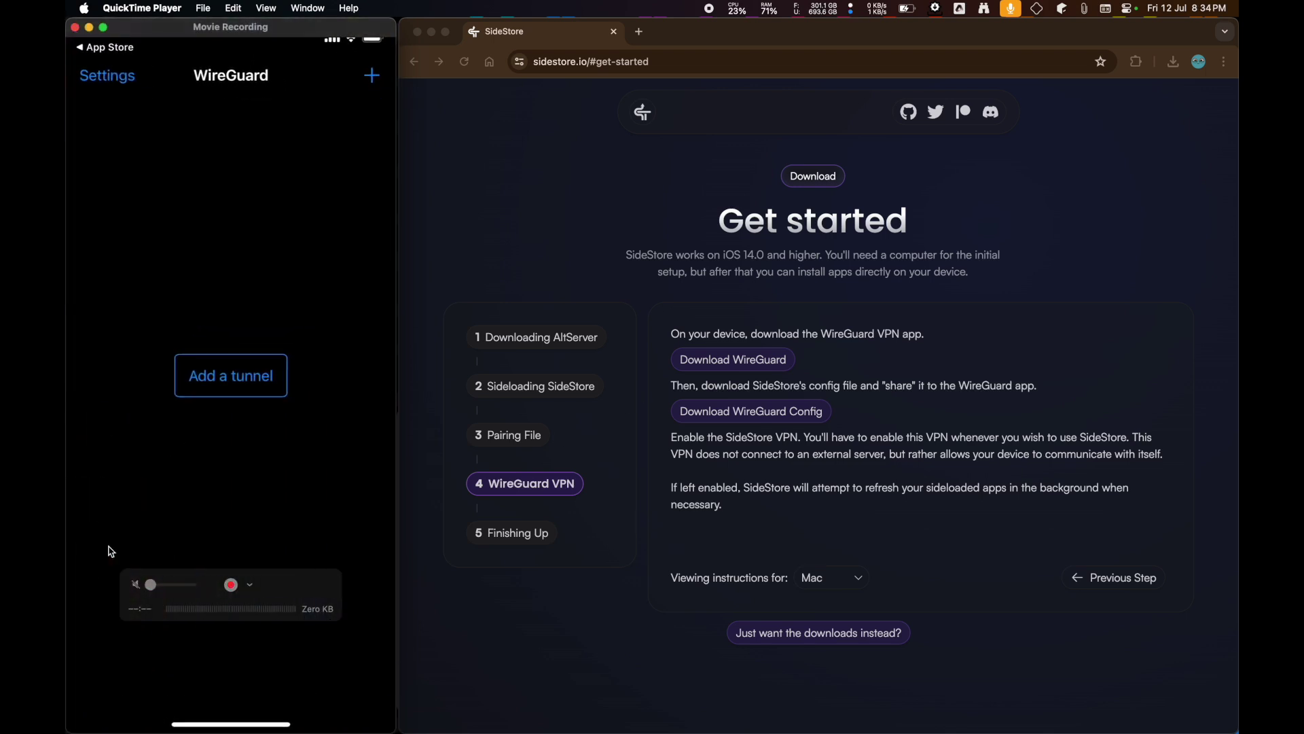
pyautogui.click(767, 417)
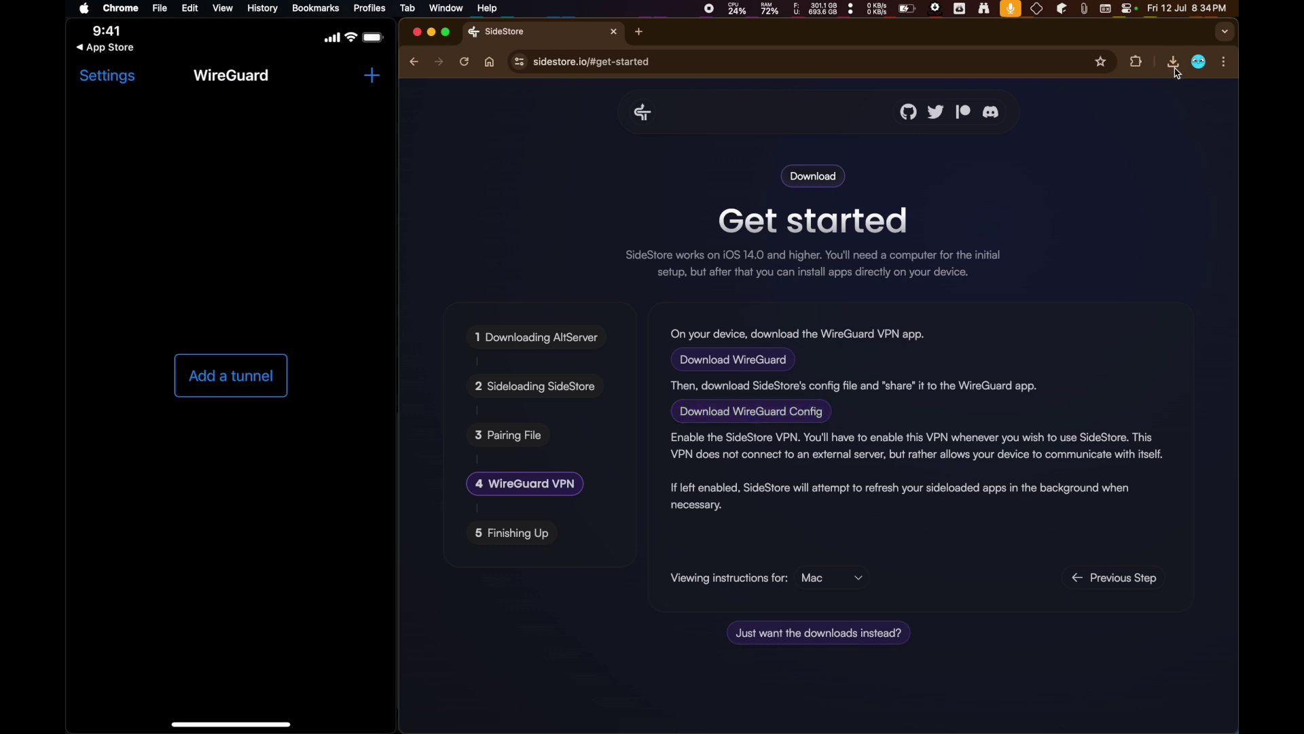
pyautogui.click(1174, 64)
# - Load the-qrcode-generator.com and switch it to a plain text QR code
pyautogui.click(921, 66)
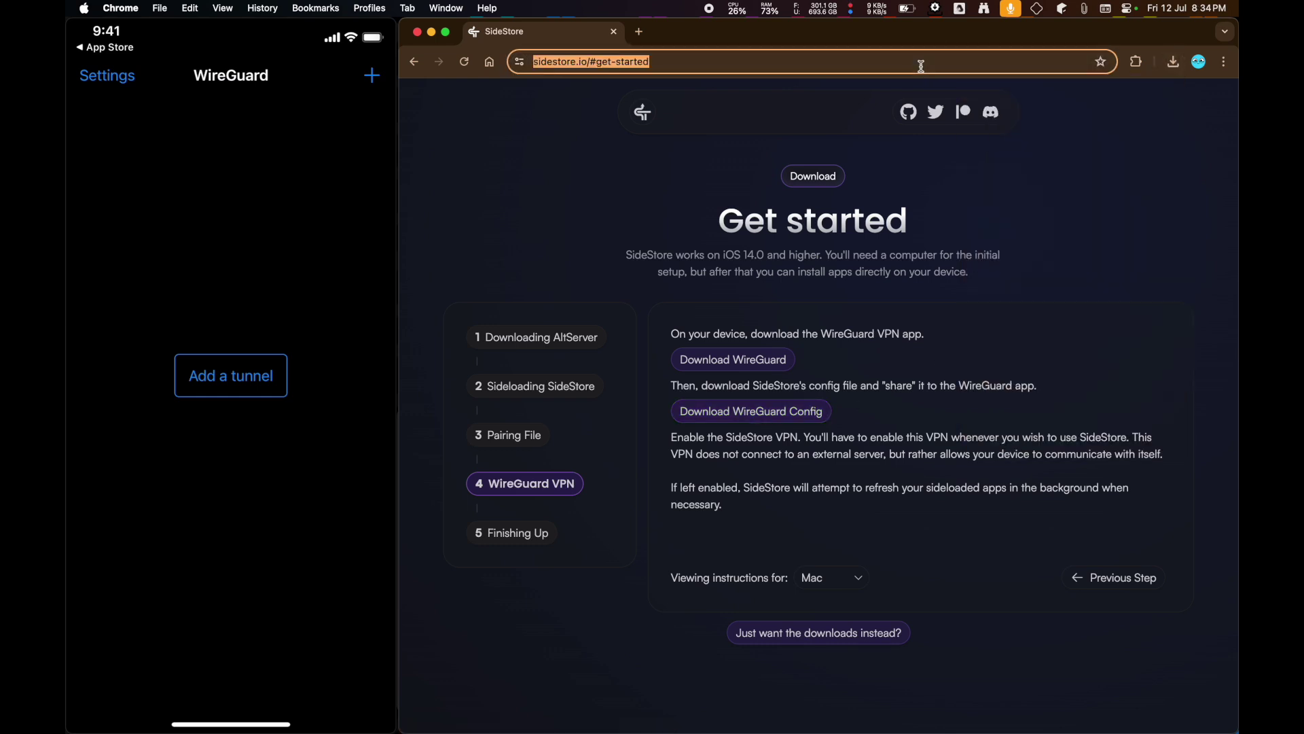
pyautogui.write('the-qr-')
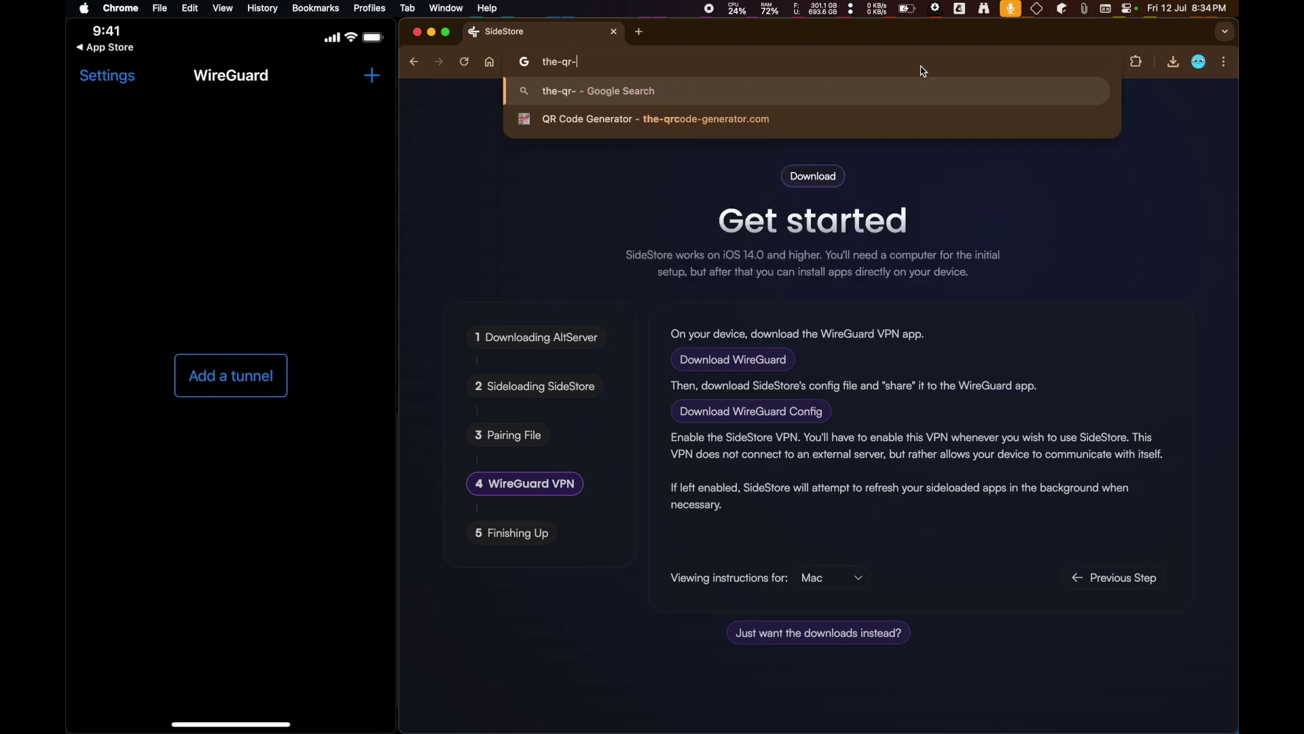
pyautogui.press('BackSpace')
pyautogui.write('code')
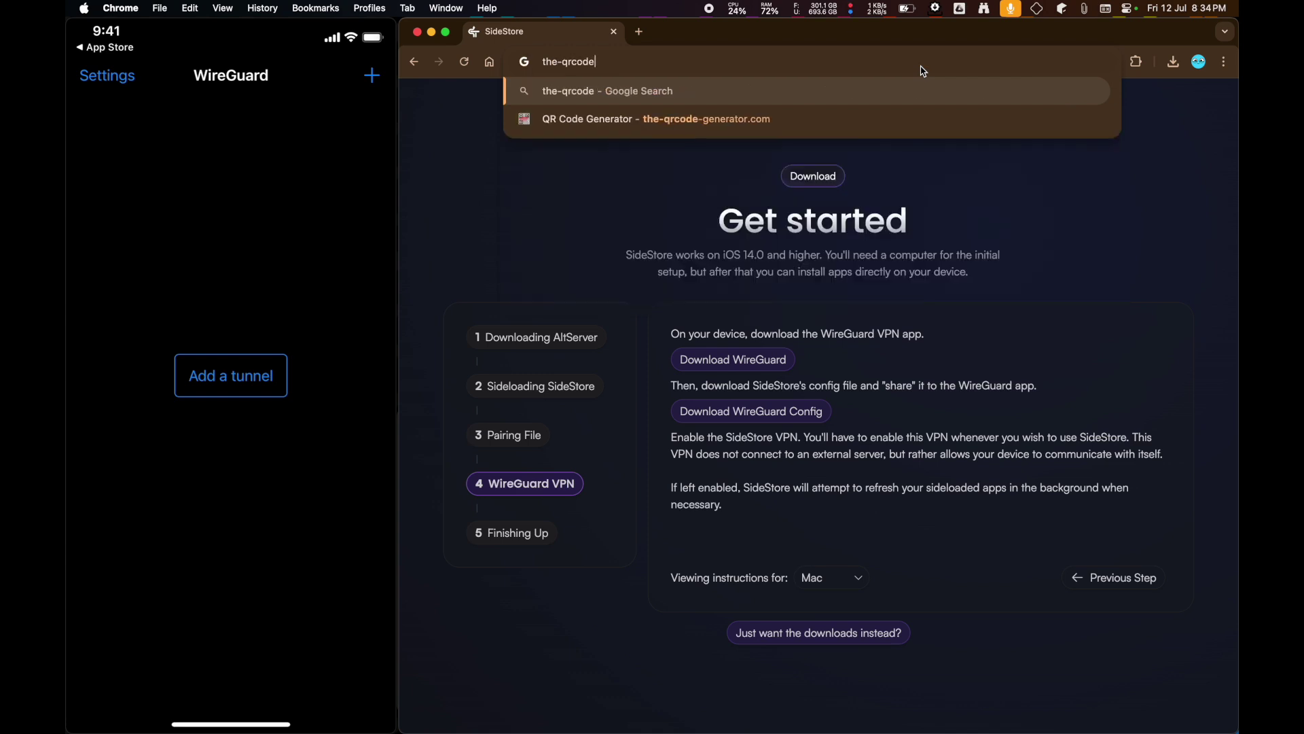
pyautogui.write('-generator.com')
pyautogui.press('Return')
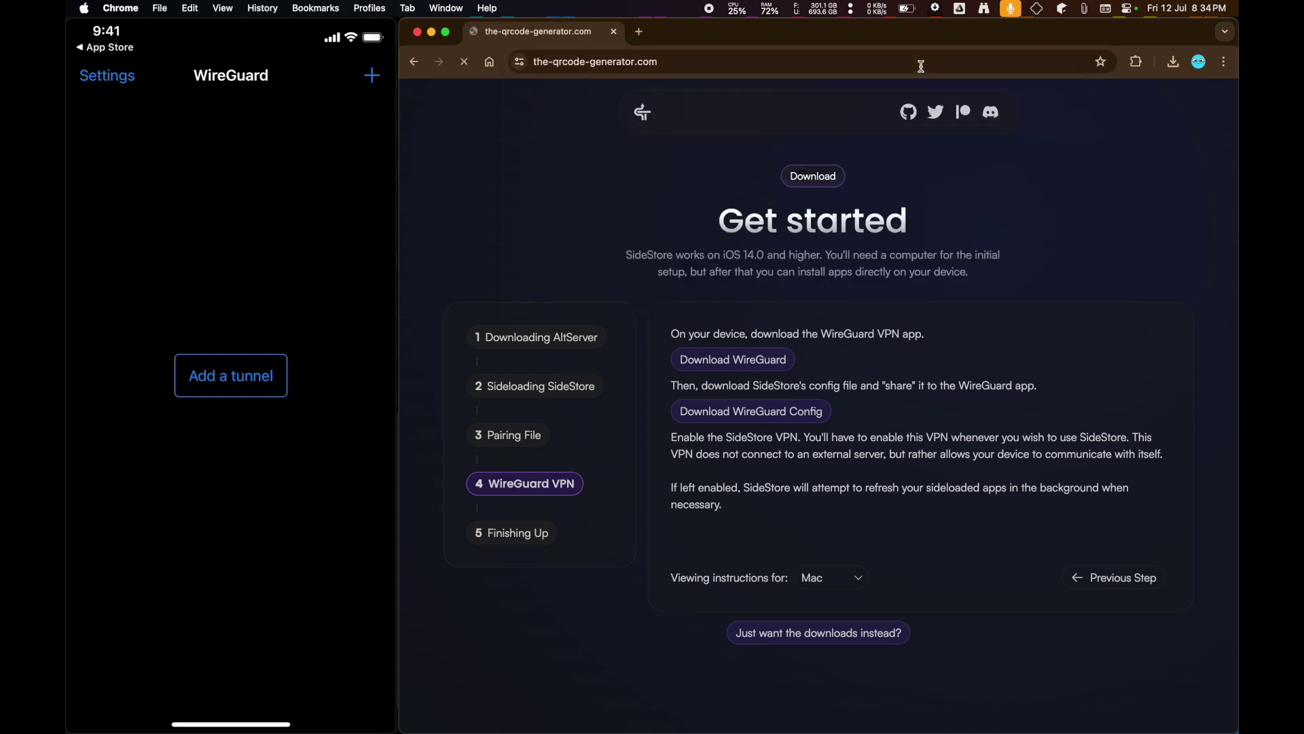
pyautogui.click(760, 199)
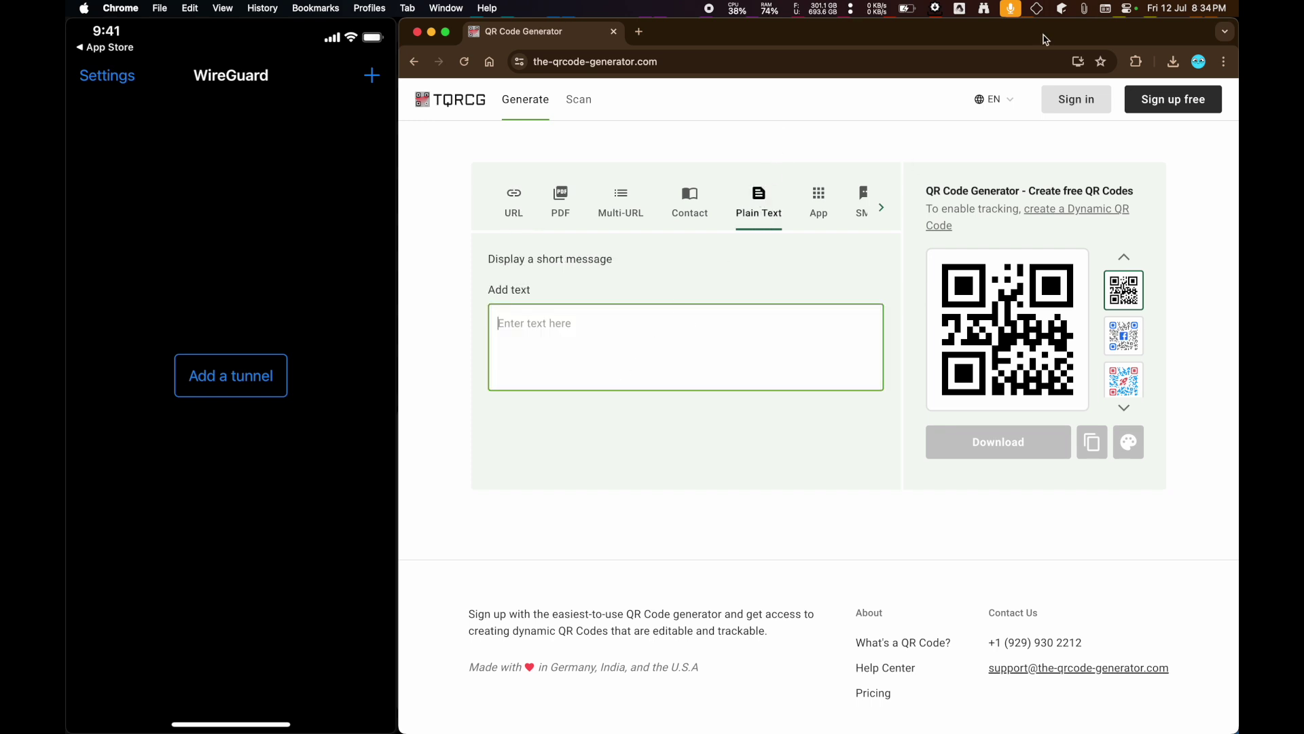
# - Open the downloaded SideStore.conf in TextEdit and copy all its text
pyautogui.click(1173, 62)
pyautogui.click(1036, 125)
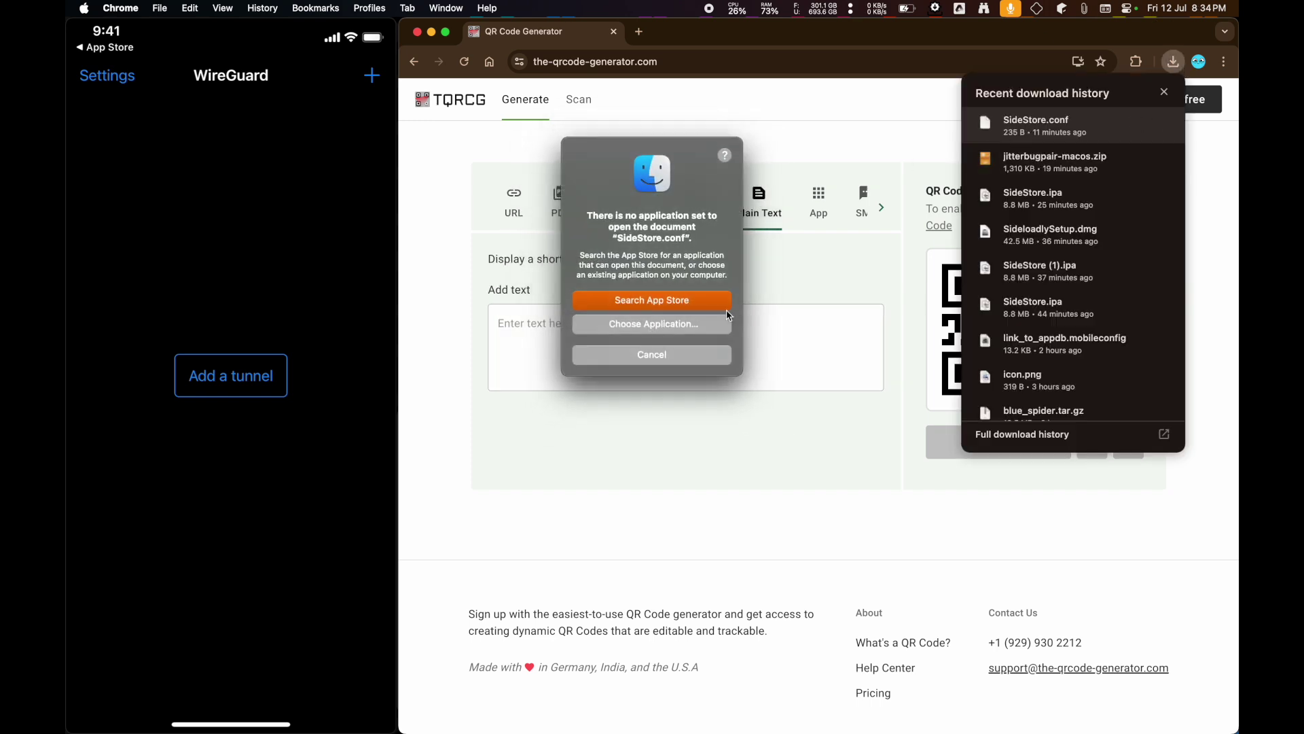
pyautogui.click(652, 325)
pyautogui.scroll(-10, 576, 274)
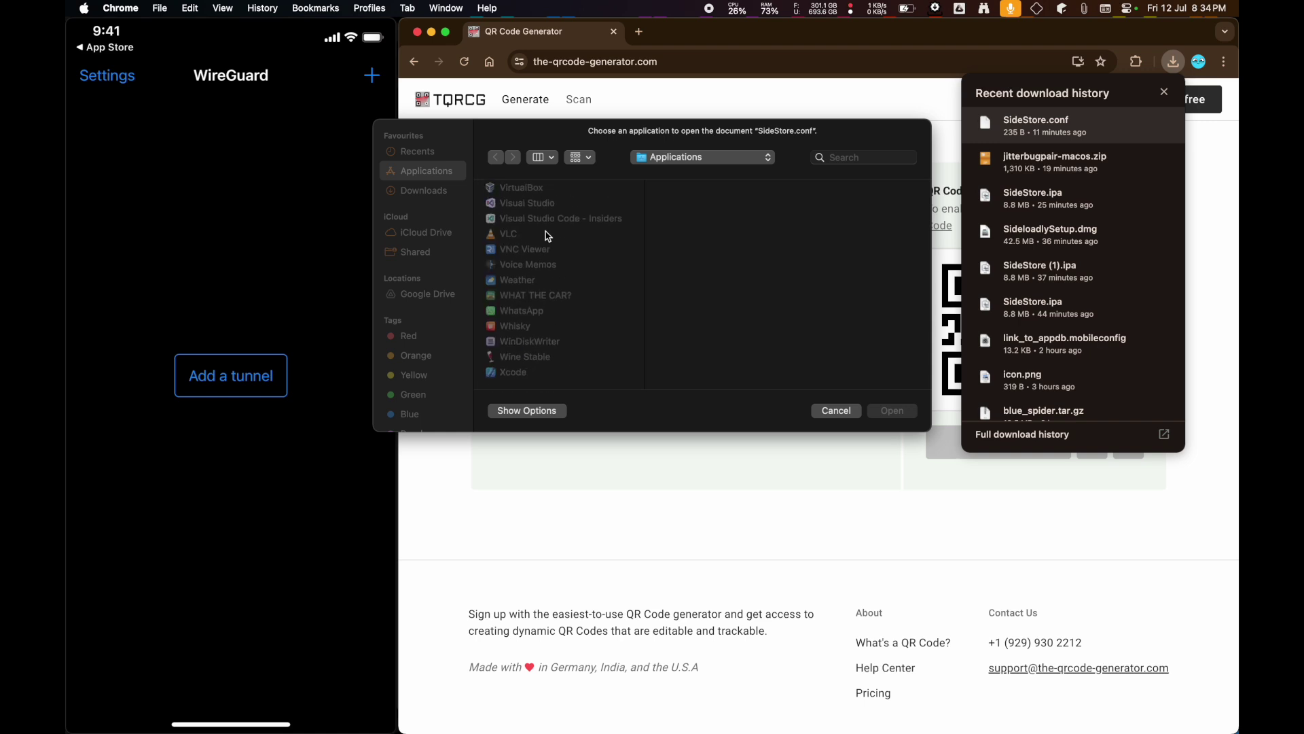
pyautogui.scroll(-2, 548, 237)
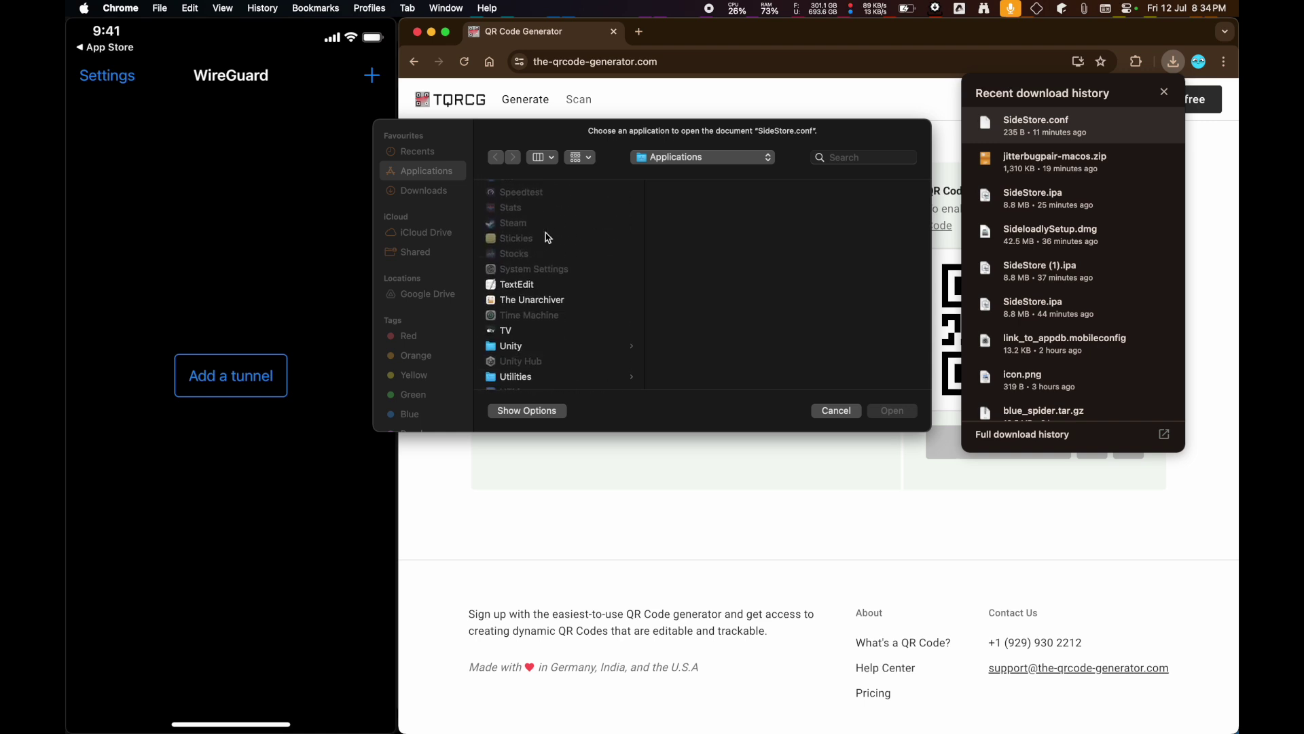
pyautogui.click(531, 286)
pyautogui.doubleClick(592, 286)
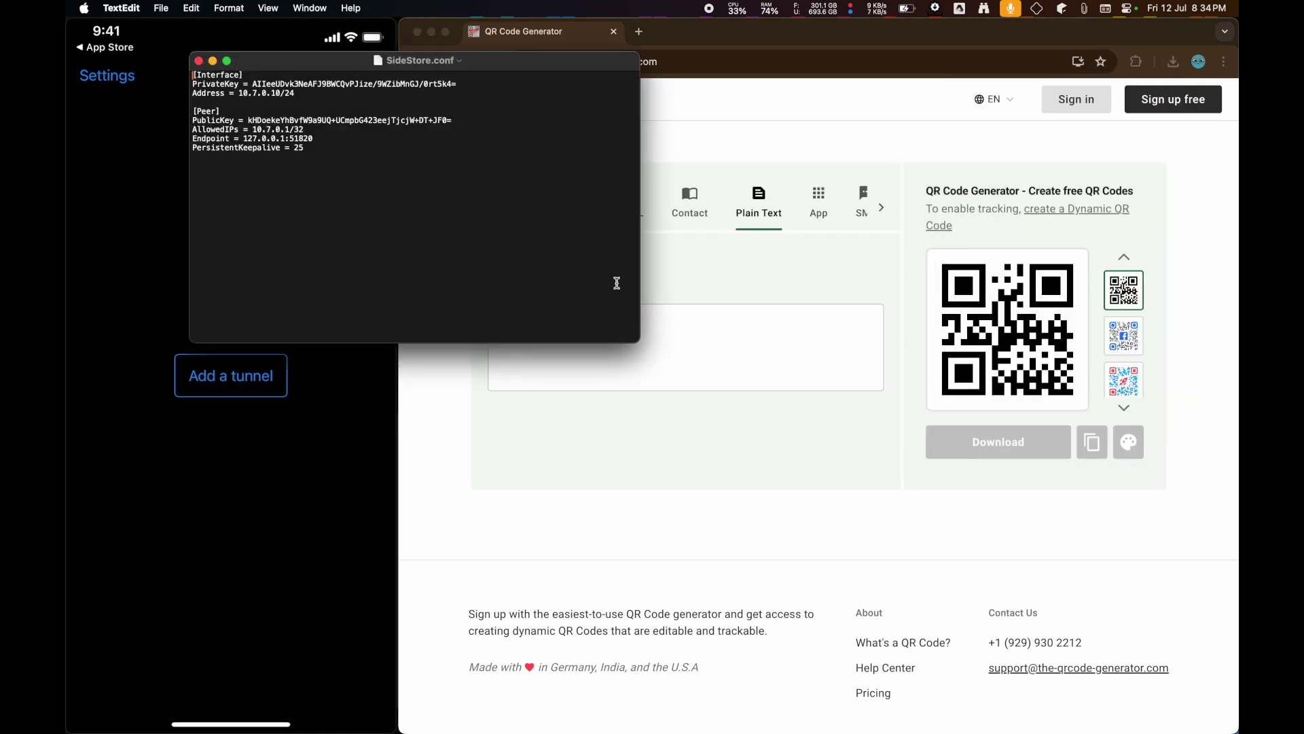
pyautogui.press('super+a')
pyautogui.press('super+c')
# - Paste the config into the QR text box and begin adding a WireGuard tunnel on the iPhone
pyautogui.click(751, 377)
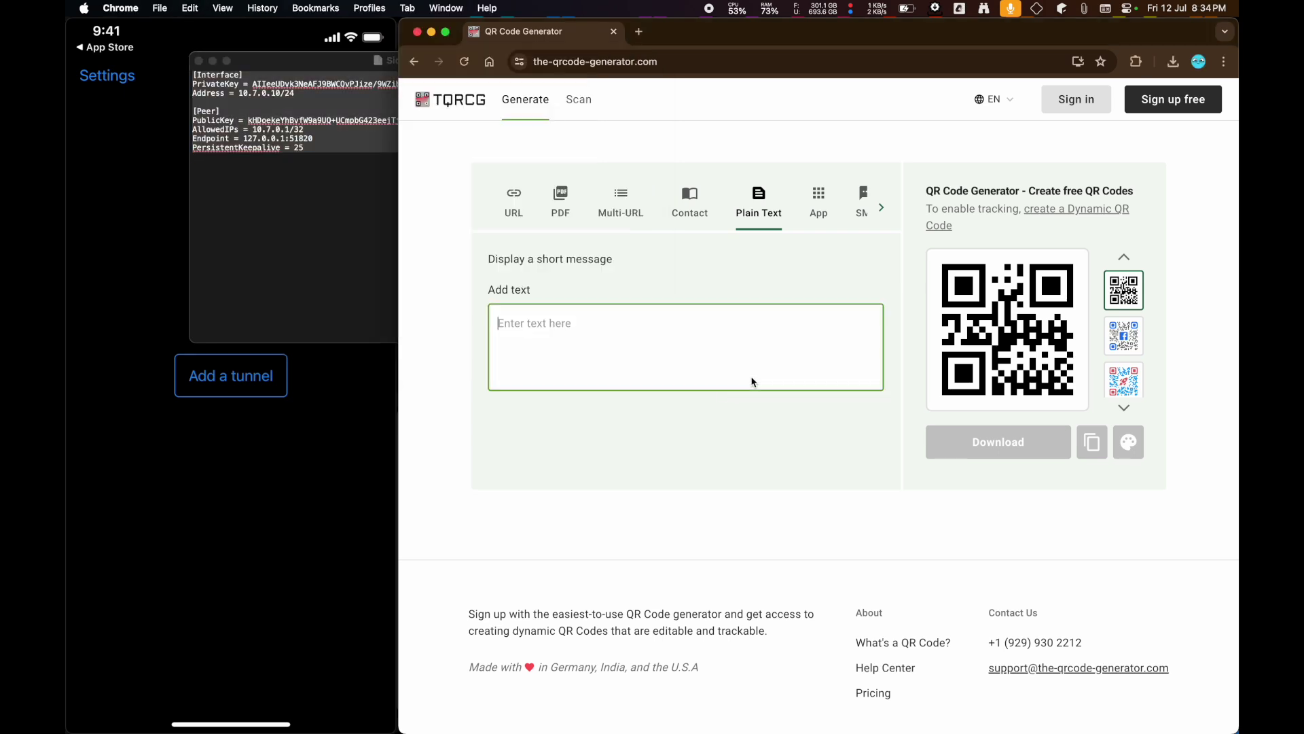
pyautogui.press('super+v')
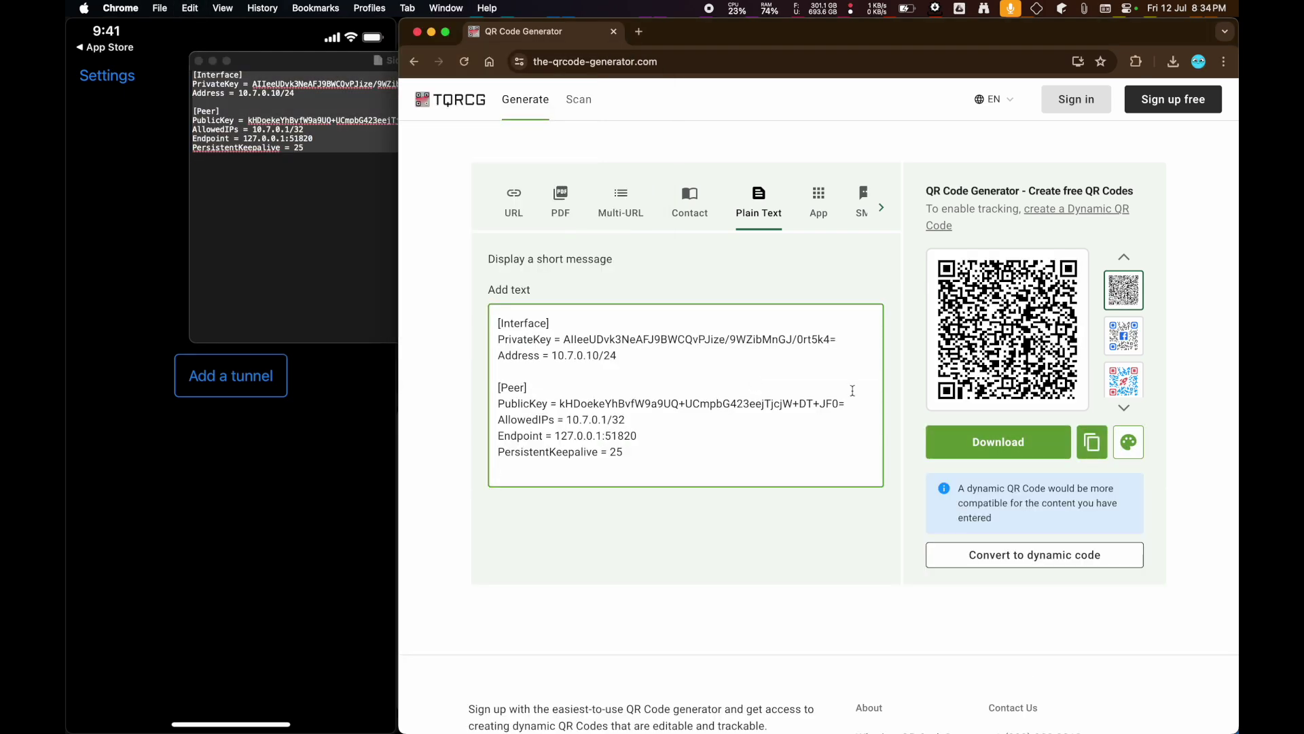
pyautogui.click(230, 375)
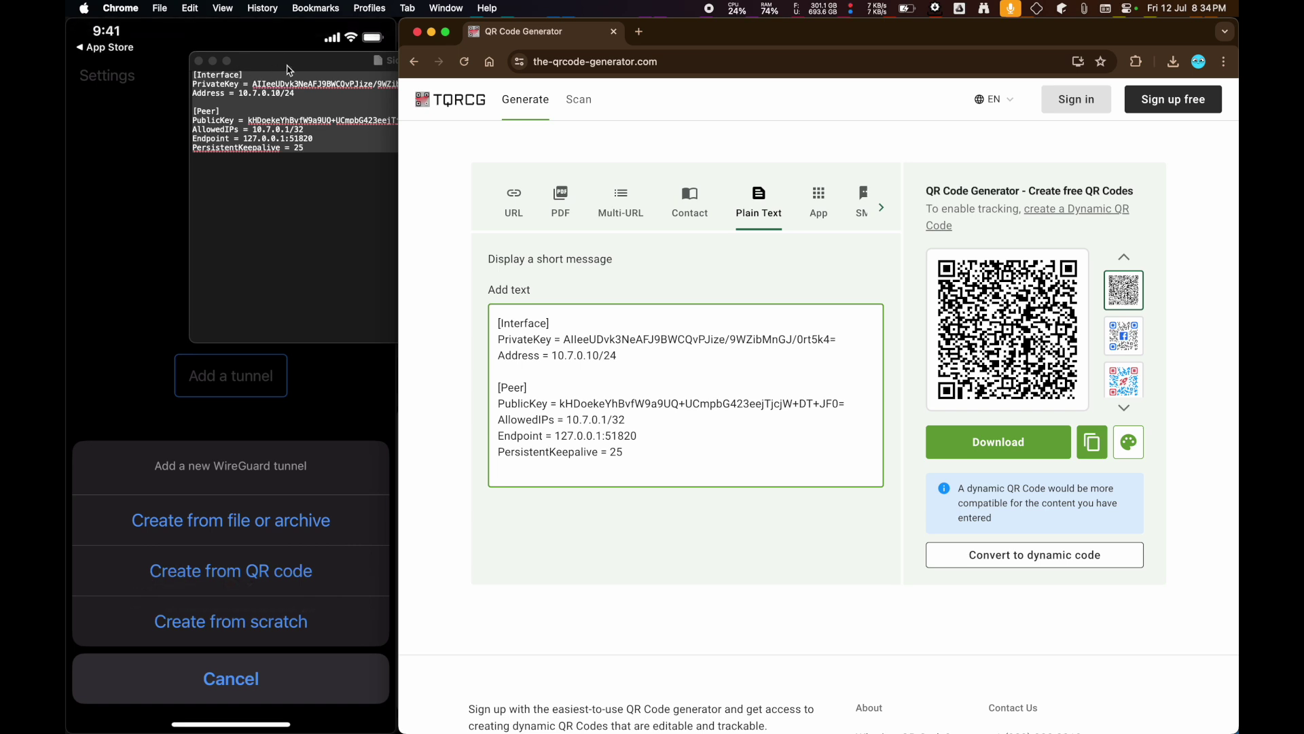
pyautogui.moveTo(290, 70); pyautogui.dragTo(679, 116)
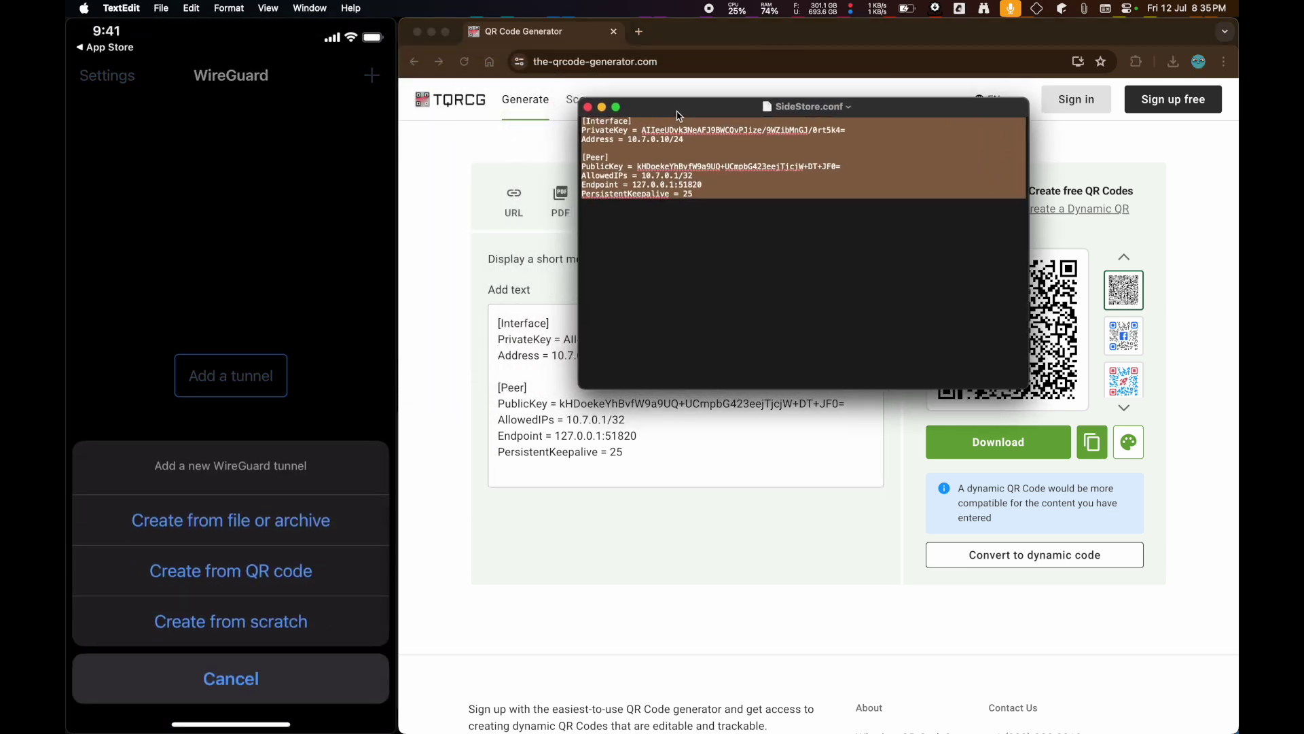
# - Scan the QR code into WireGuard, name the tunnel SideStore, and confirm with the passcode
pyautogui.moveTo(679, 115); pyautogui.dragTo(554, 463)
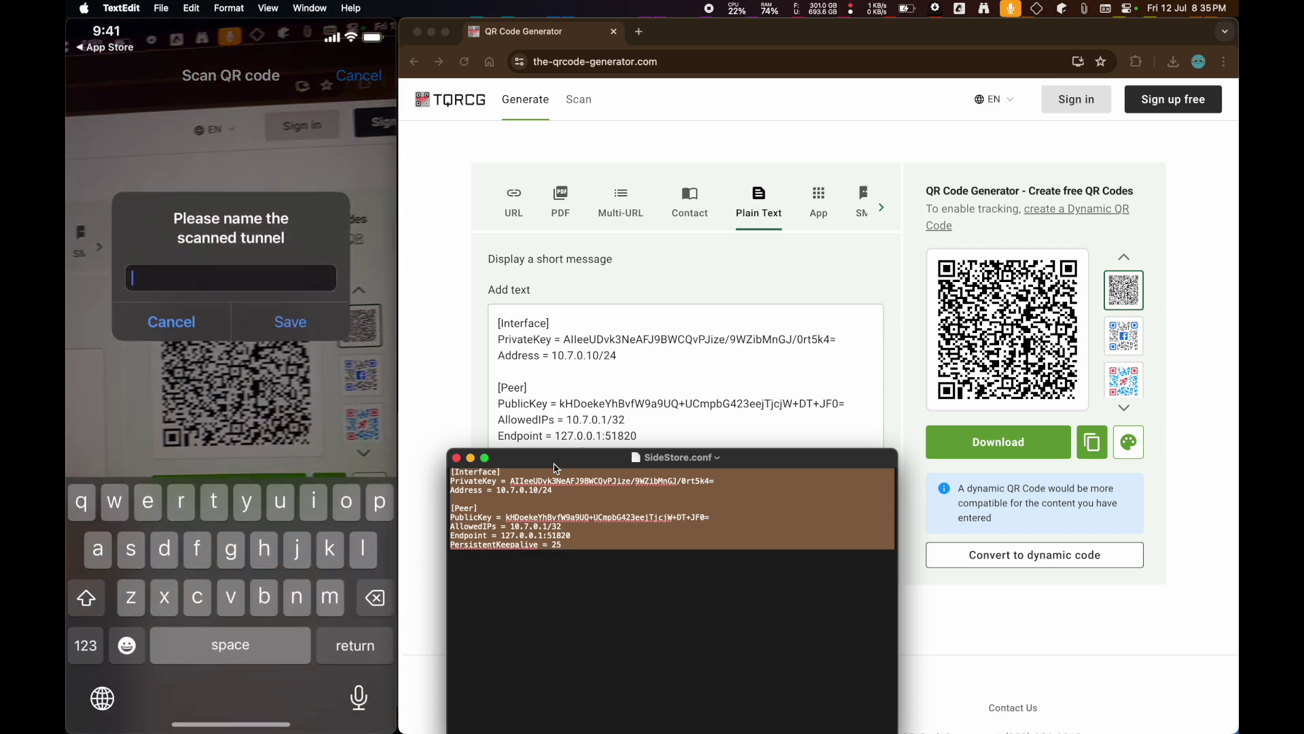
pyautogui.write('Side')
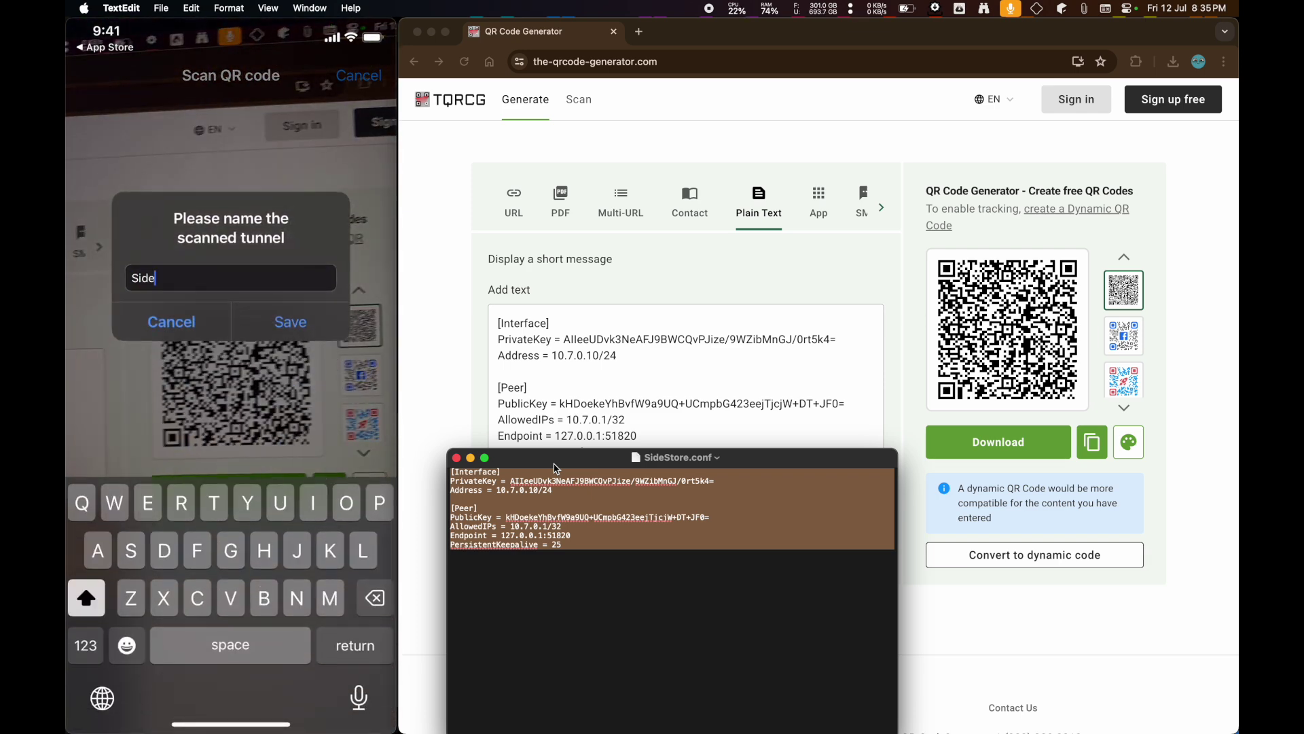
pyautogui.write('Store')
pyautogui.press('Return')
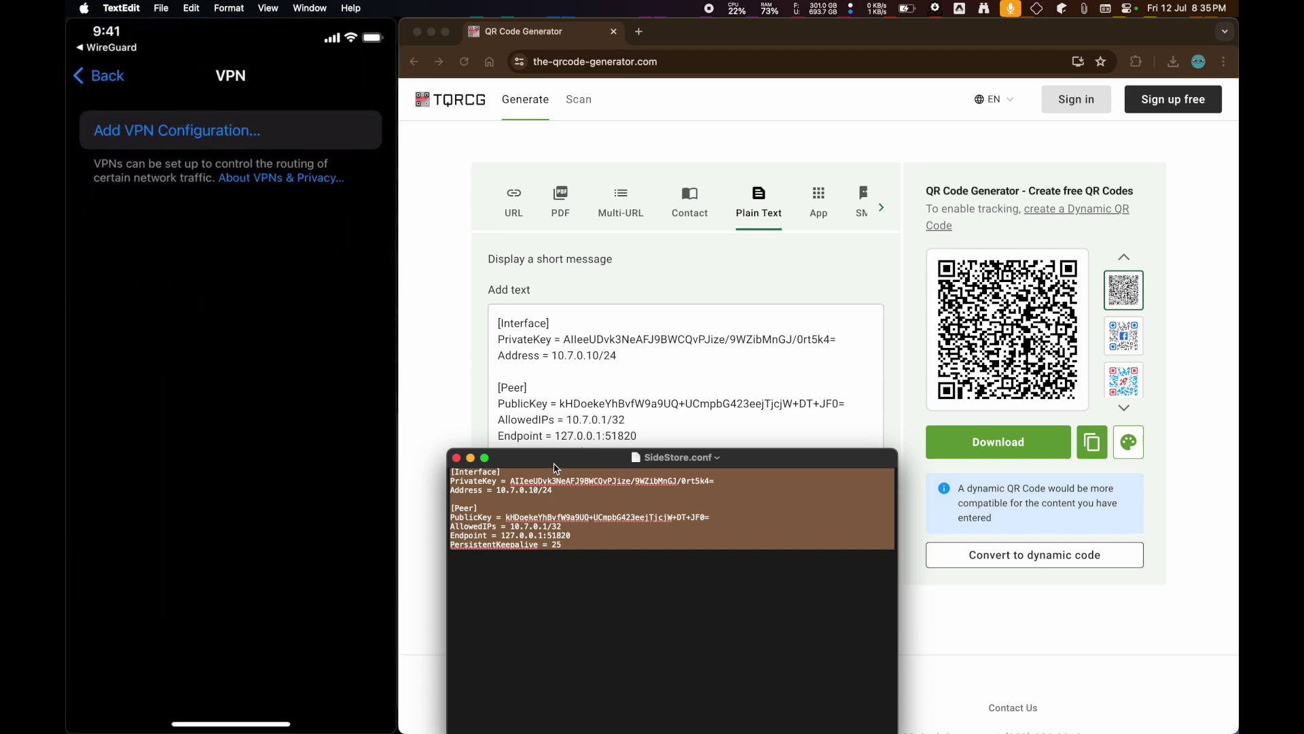
pyautogui.write('12')
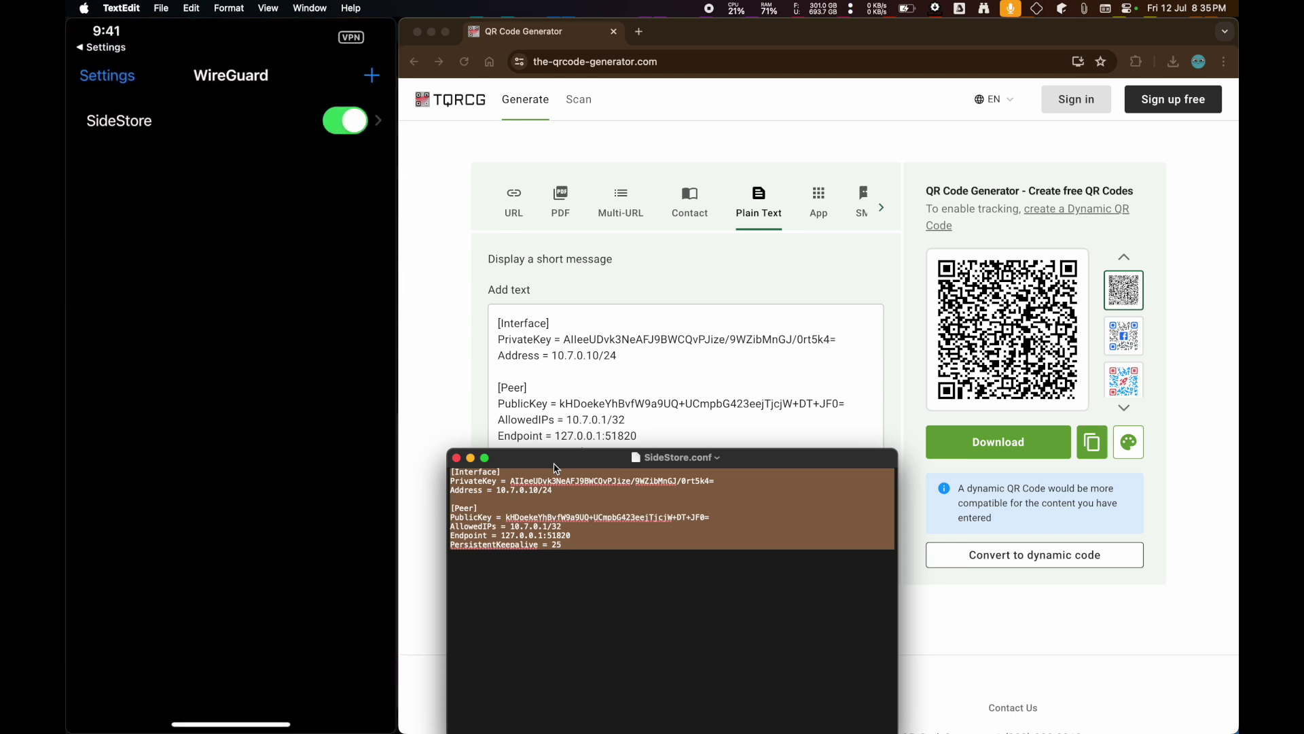
pyautogui.press('super+Tab')
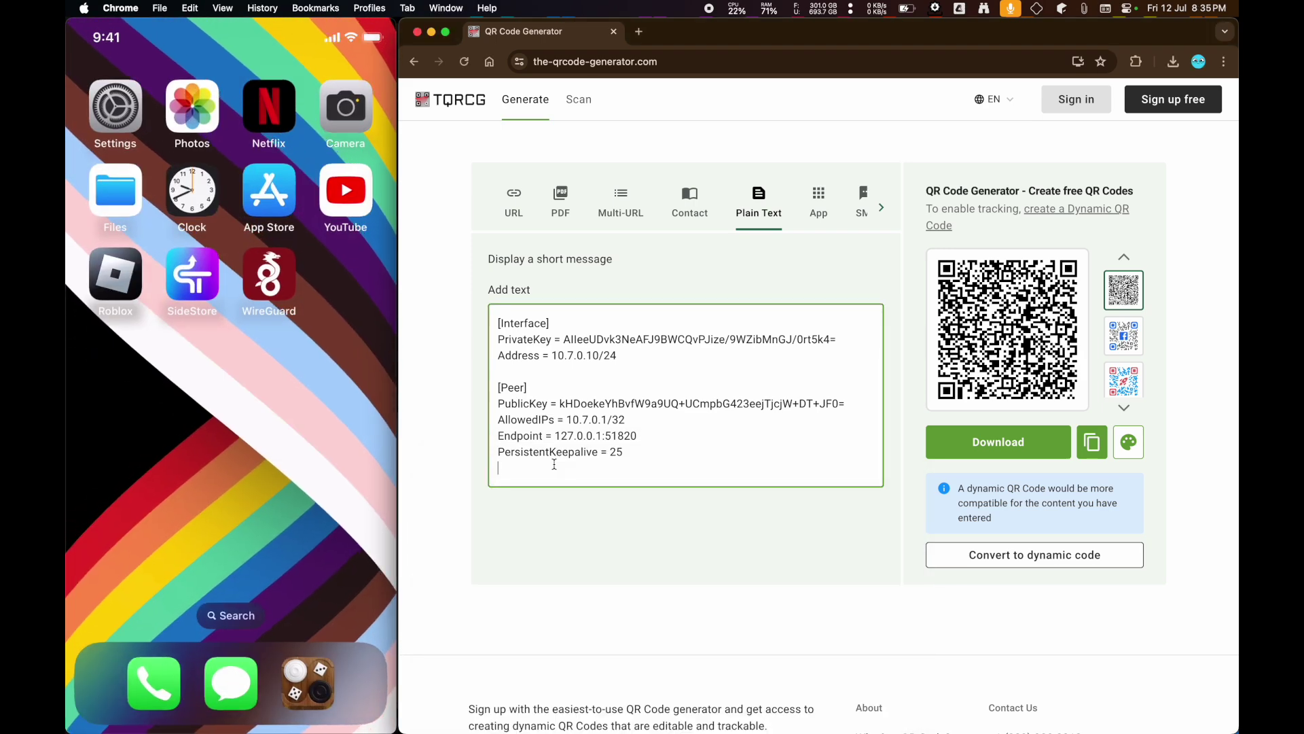
# - Hide Chrome, sign in to SideStore with the Apple ID, and clear a mistyped verification digit
pyautogui.press('super+h')
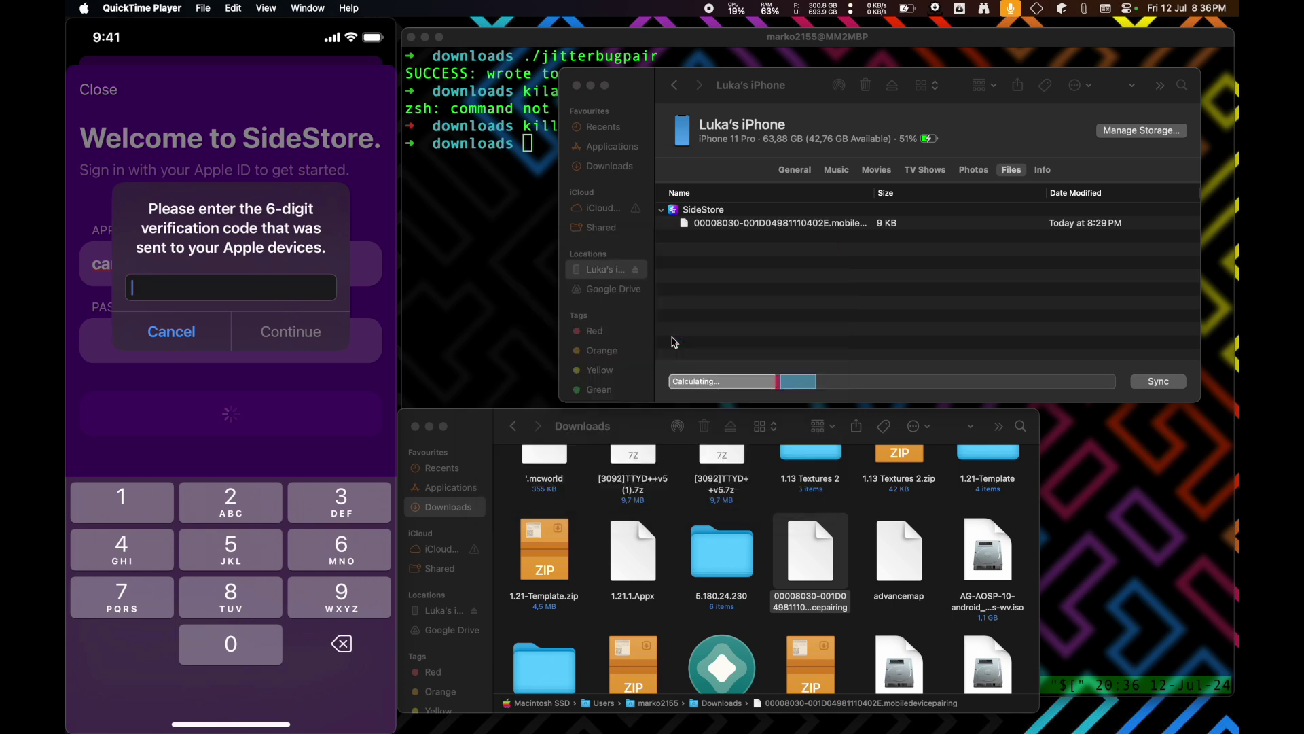
pyautogui.write('2')
pyautogui.press('BackSpace')
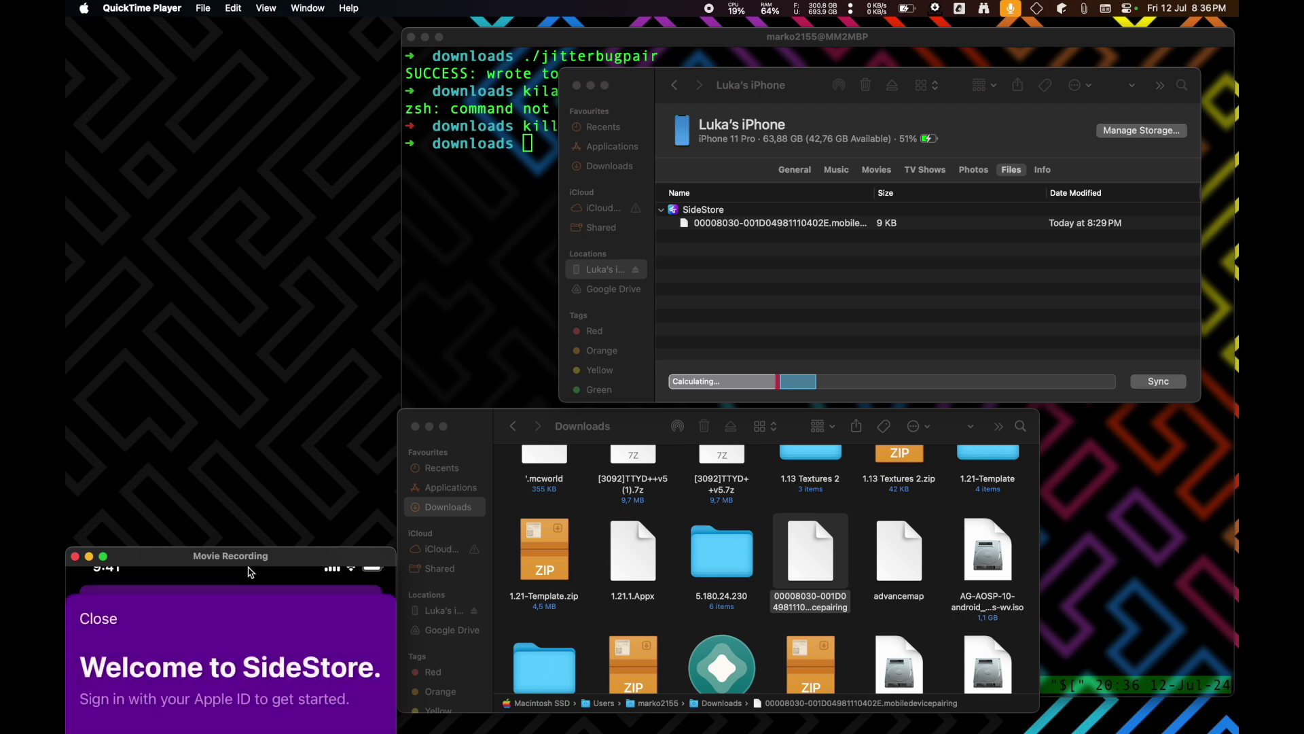
pyautogui.moveTo(233, 560); pyautogui.dragTo(233, 32)
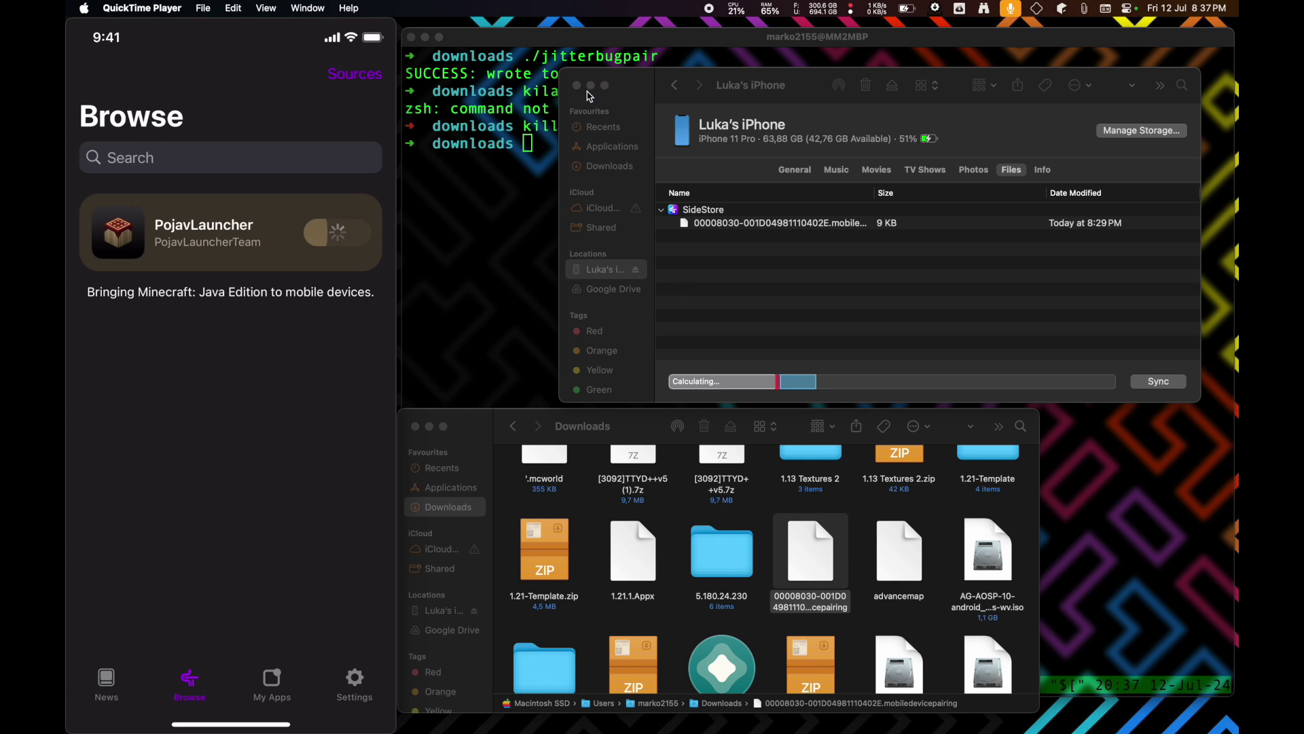
pyautogui.click(577, 87)
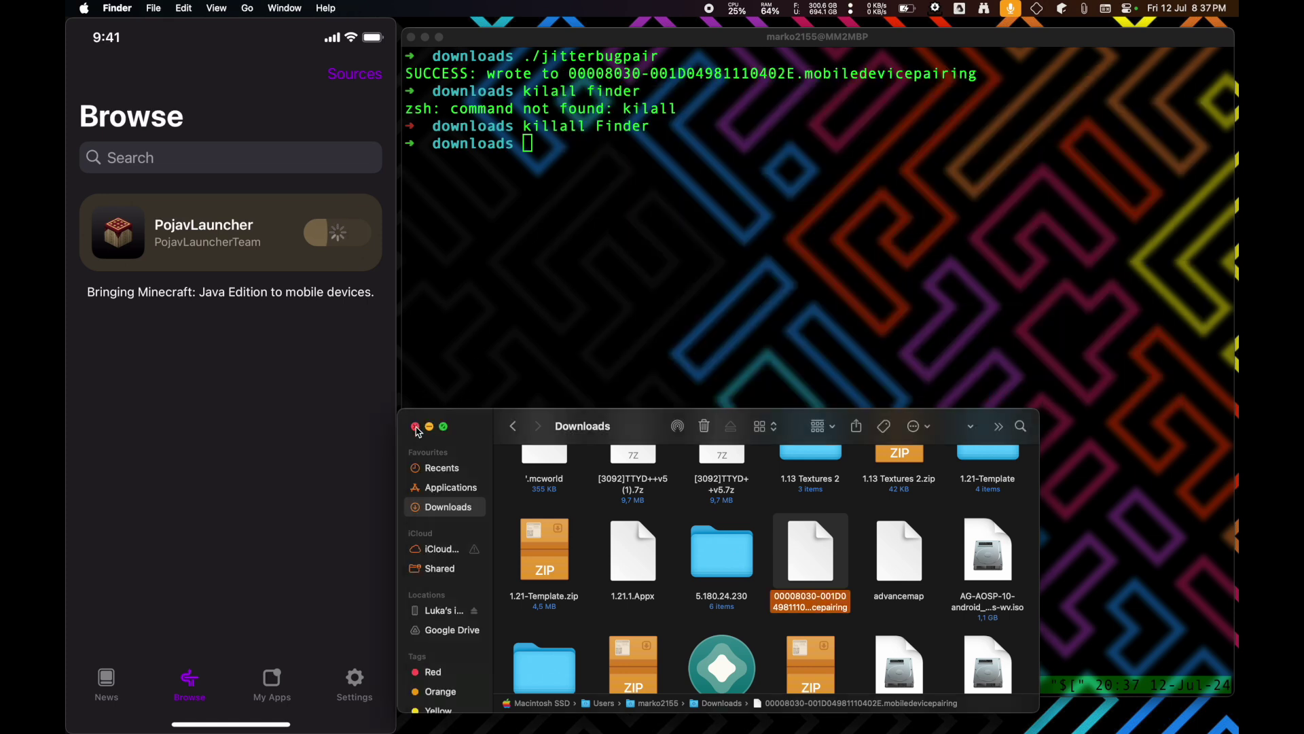
# - Close the Downloads window, hide Terminal, and bring up AltServer's menu-bar options
pyautogui.click(608, 279)
pyautogui.press('super+h')
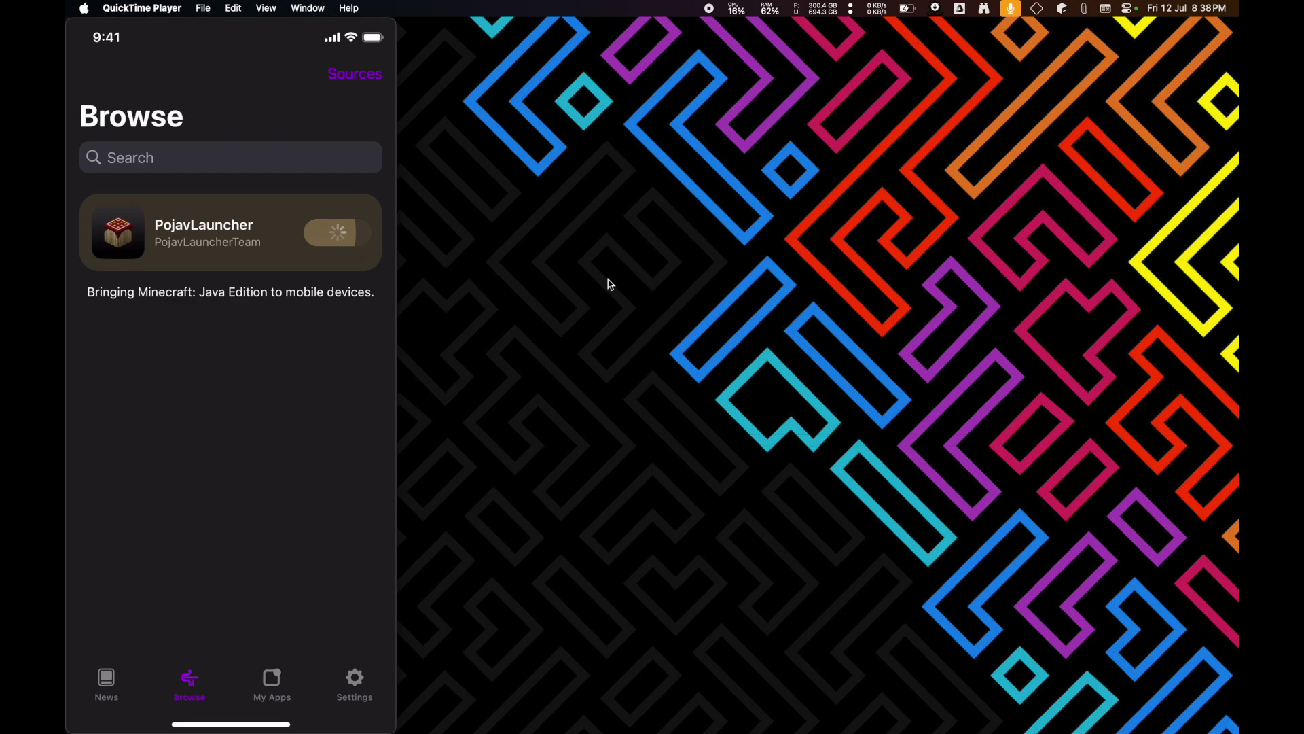
pyautogui.click(1036, 8)
# - Choose Quit AltServer from its menu-bar menu on the Mac
pyautogui.click(1061, 137)
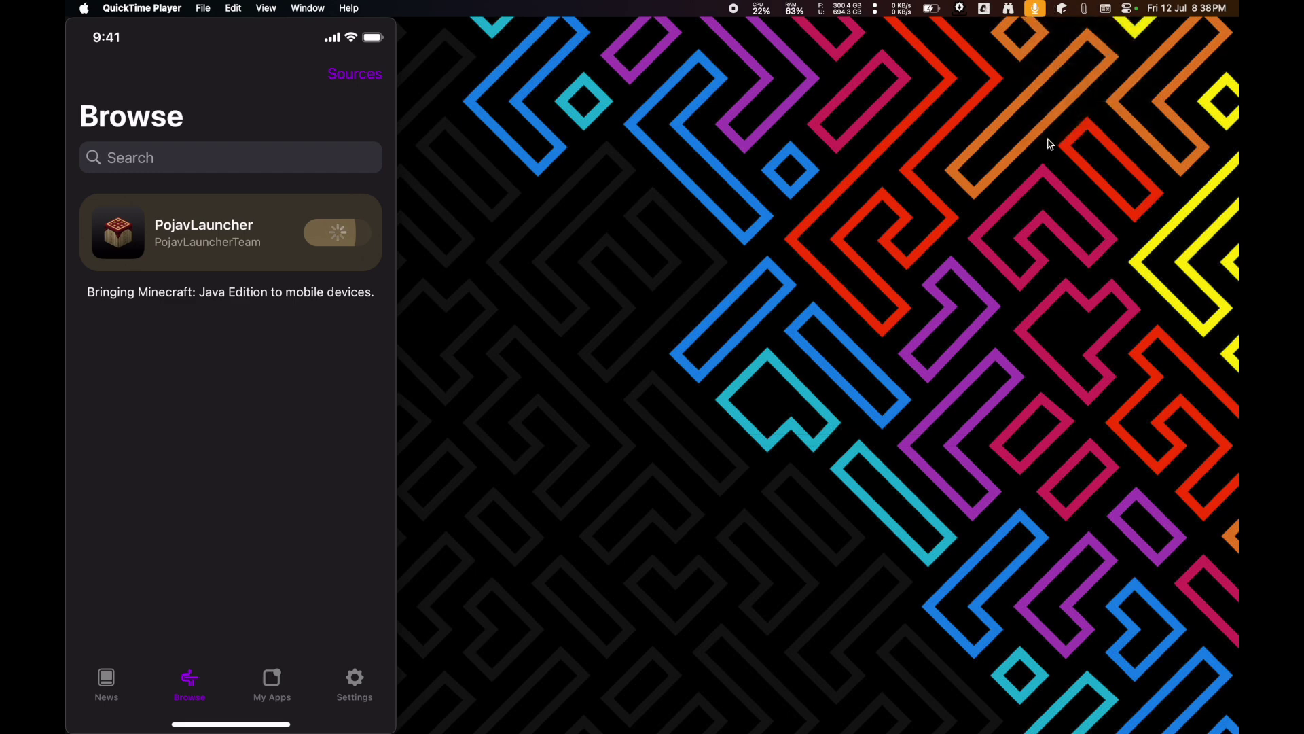